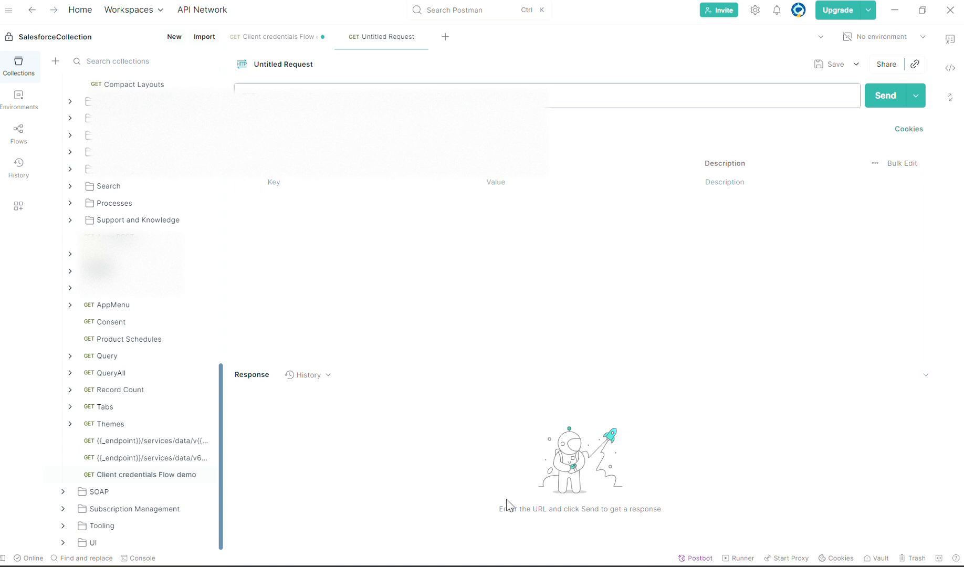
Switch to Notepad++ and copy the Client credentials Server to Server notes, including the consumer key and consumer secret, into a new document.
left_click(495, 566)
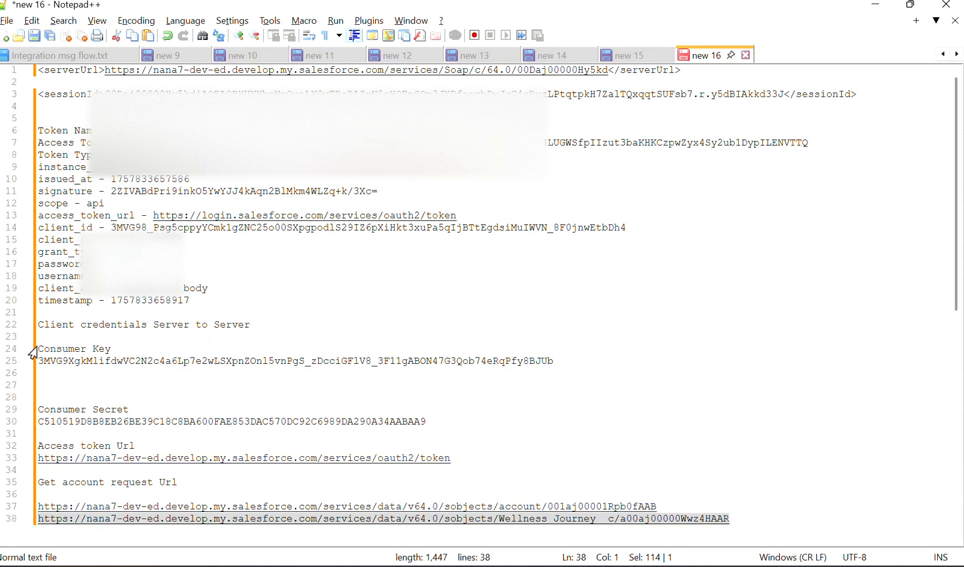
left_click_drag(38, 325, 471, 427)
left_click(472, 426)
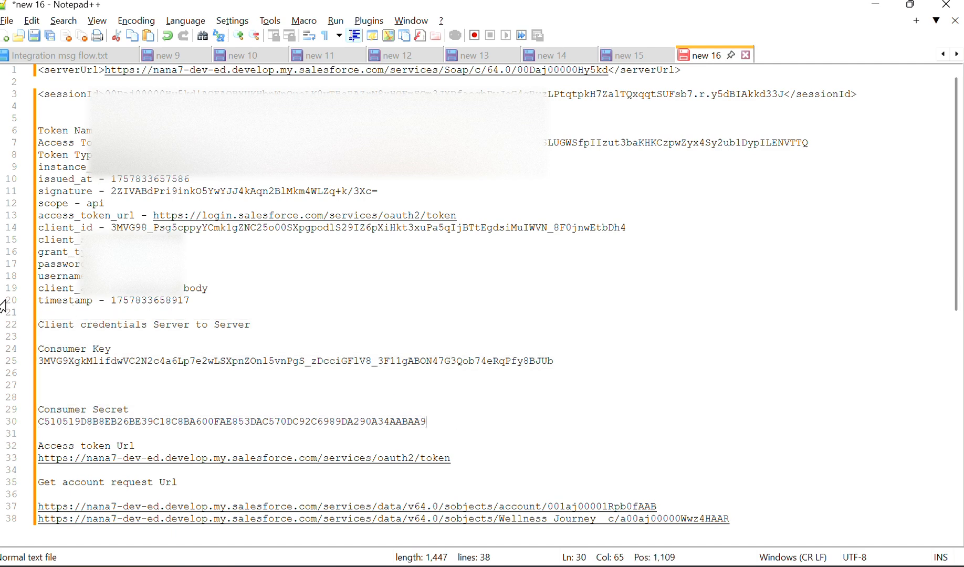
left_click_drag(38, 324, 612, 549)
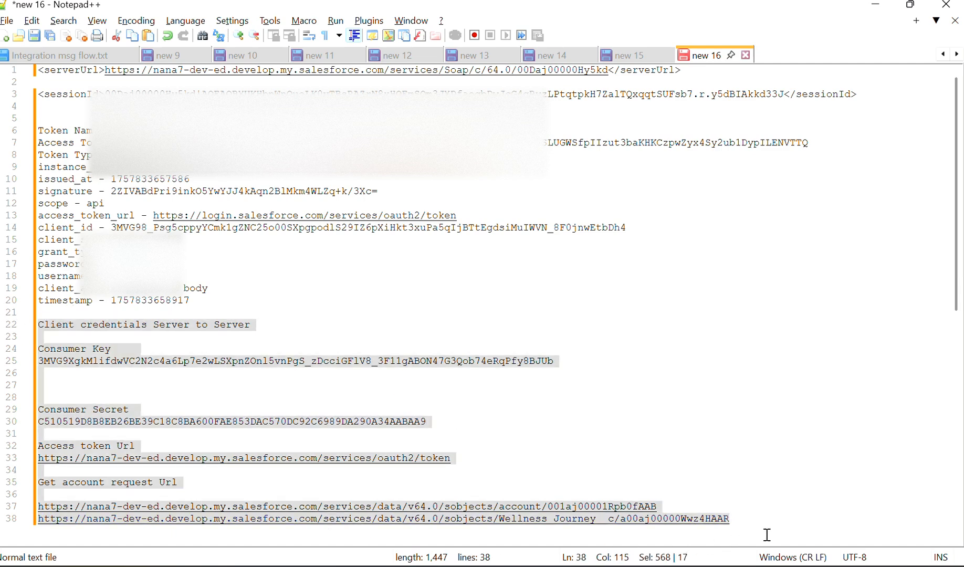
key("ctrl+c")
left_click(727, 351)
key("ctrl+n")
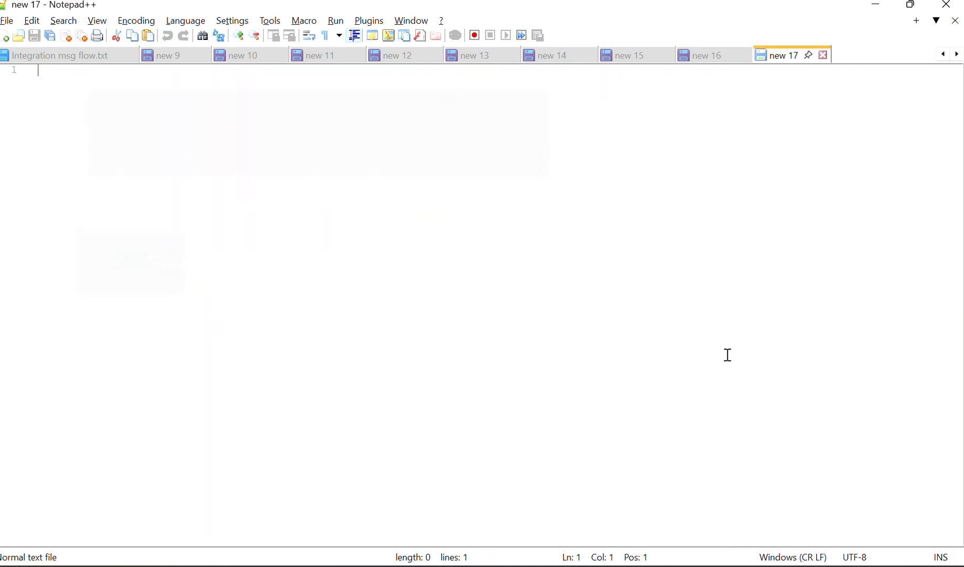
key("ctrl+v")
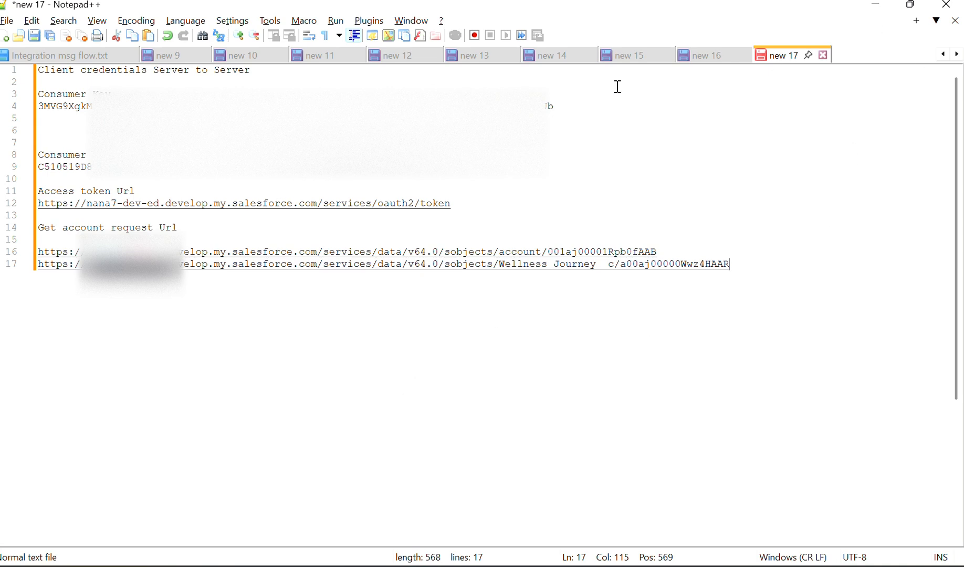
Switch back to Postman and create a new HTTP request.
left_click(878, 5)
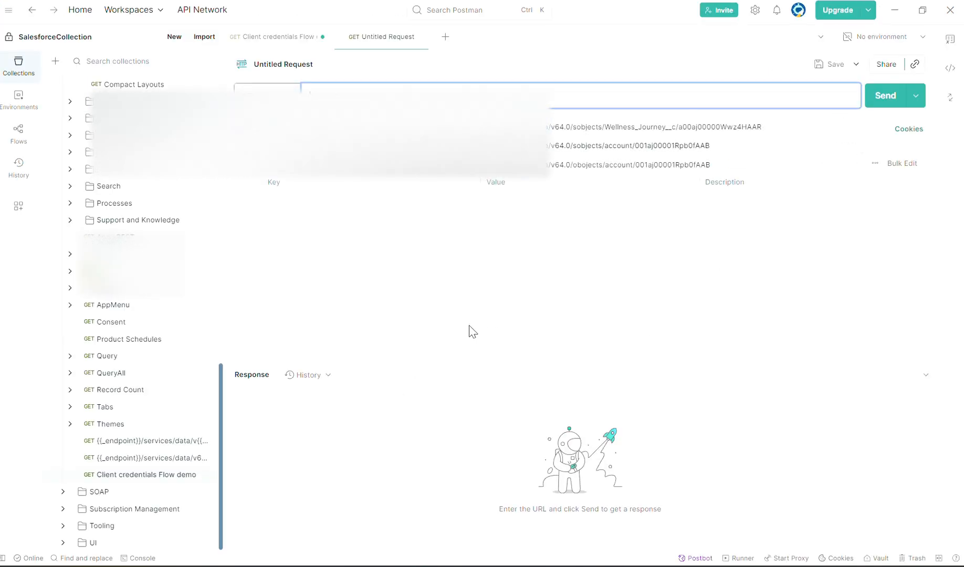
left_click(415, 256)
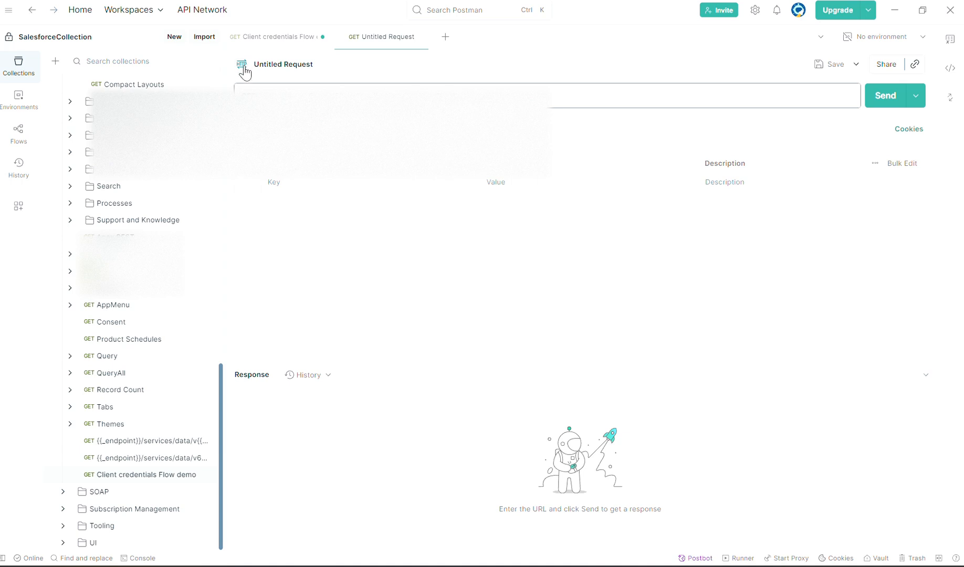
left_click(174, 37)
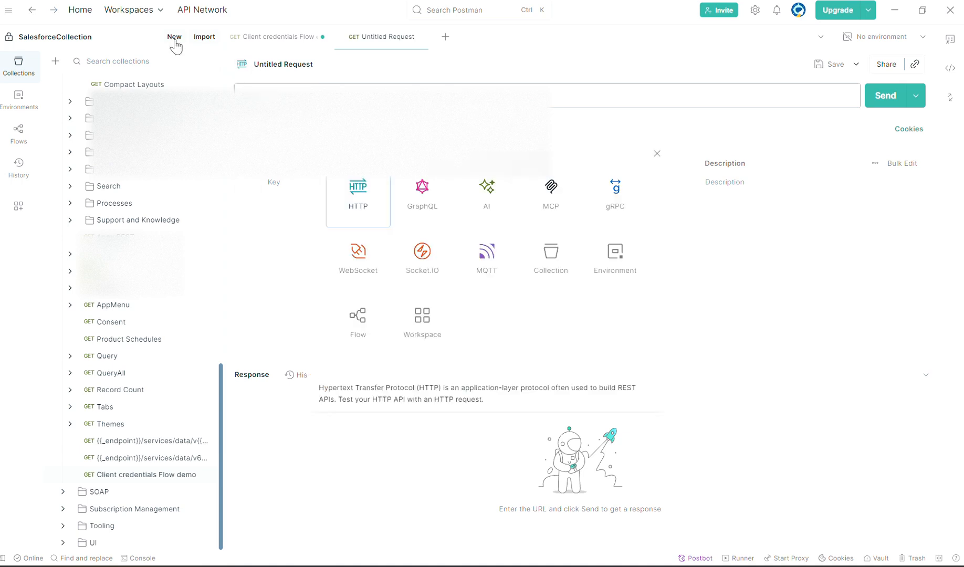
left_click(368, 211)
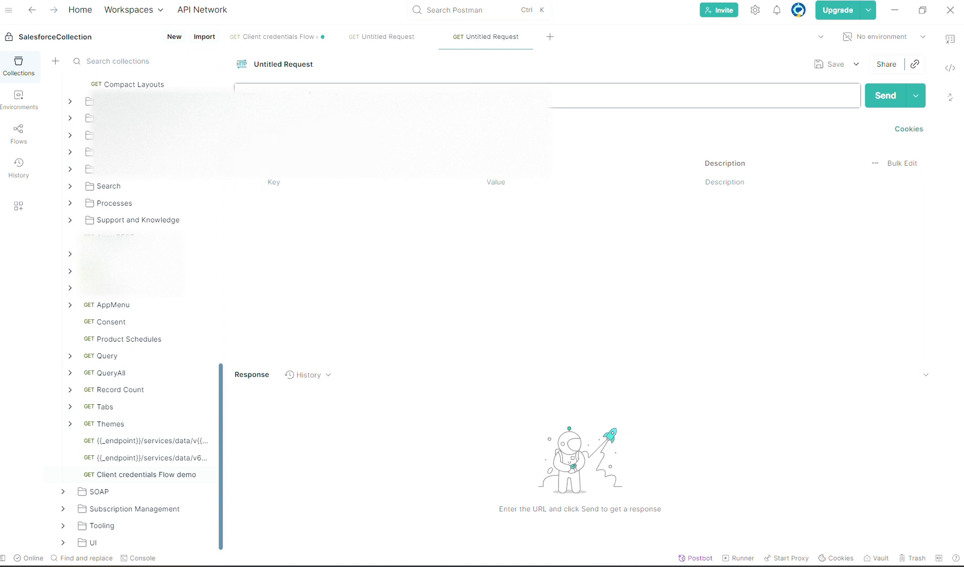
Set the request's authorization type to OAuth 2.0 and add the authorization data to Request Headers.
left_click(291, 129)
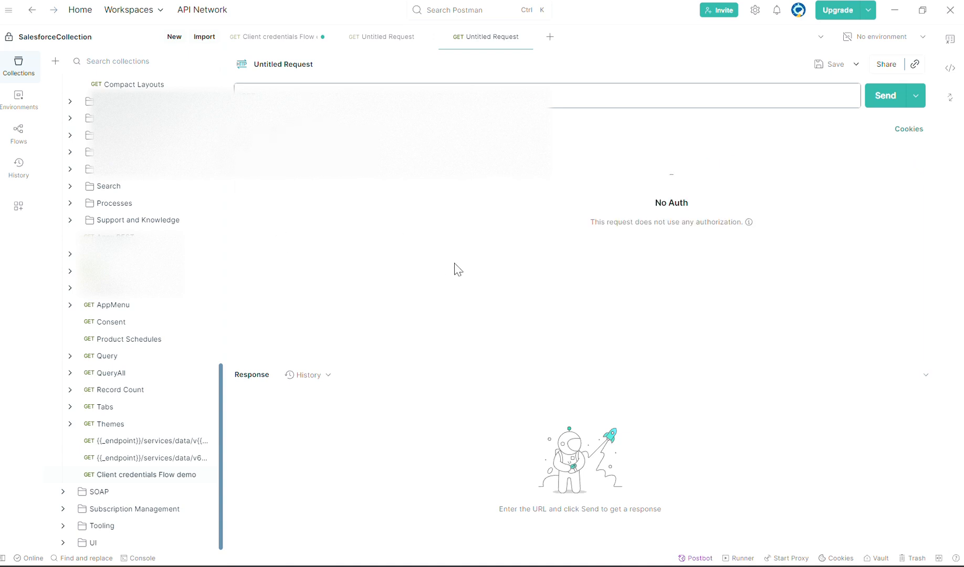
left_click(331, 179)
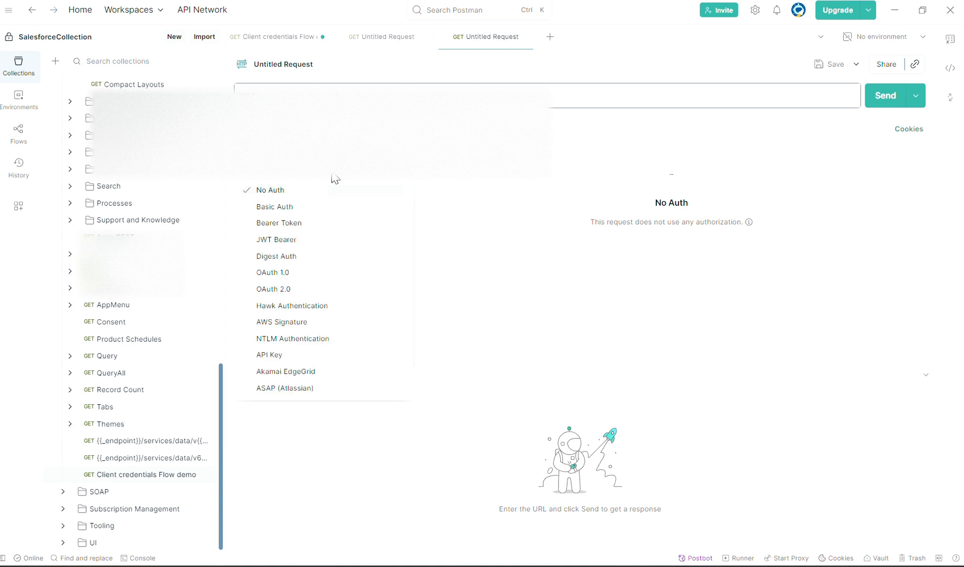
left_click(319, 291)
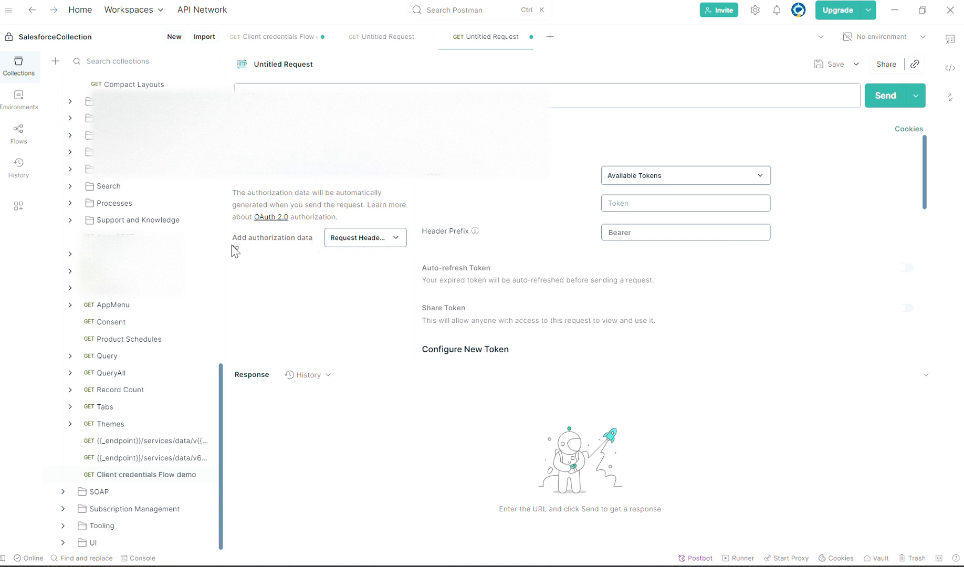
left_click(351, 239)
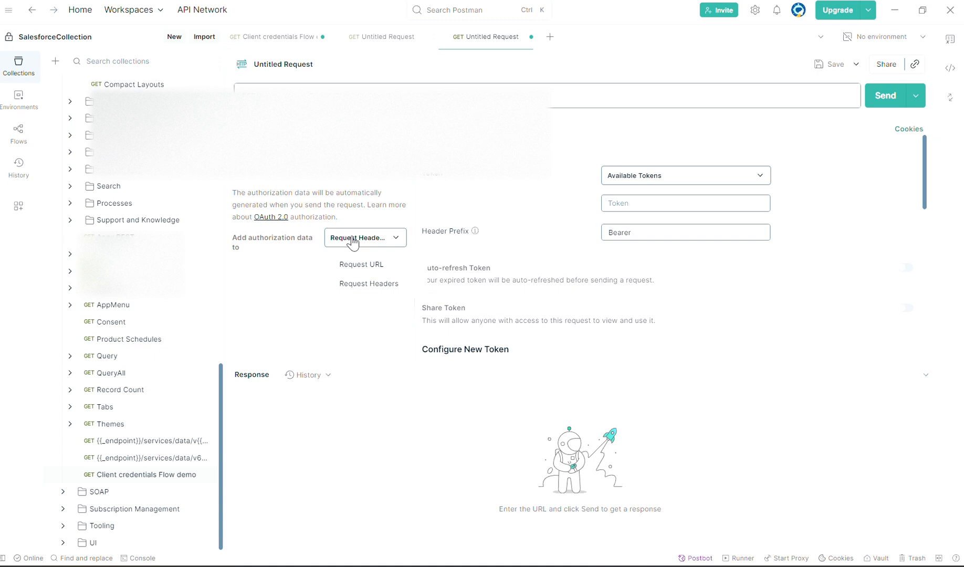
left_click(363, 285)
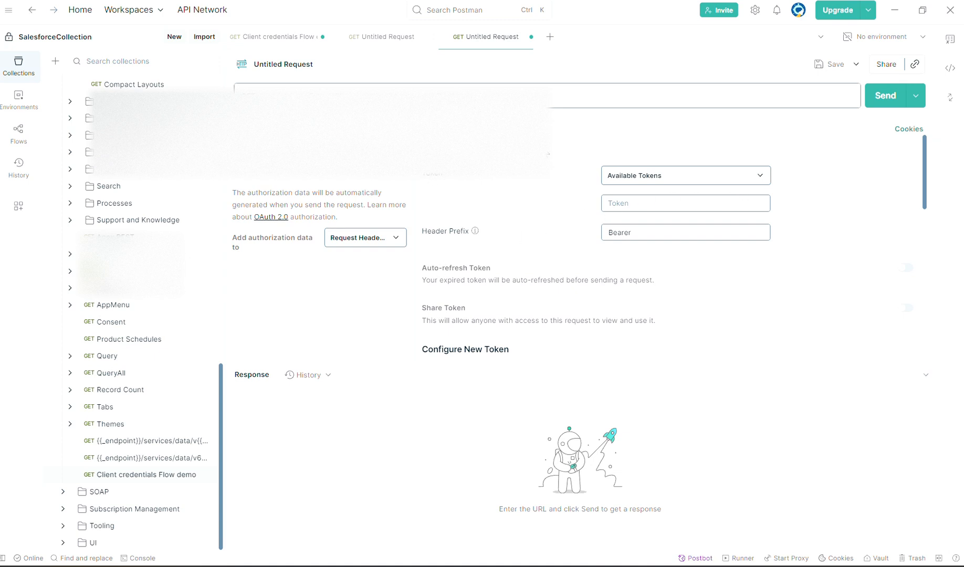
Enlarge the request's authorization area over the response area and look through the available tokens.
left_click_drag(634, 364, 677, 531)
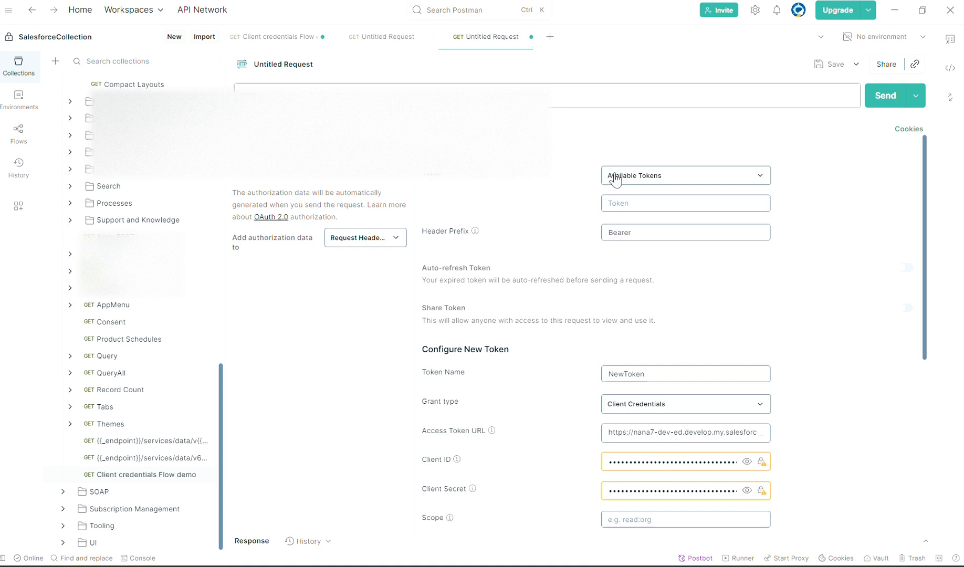
left_click(720, 180)
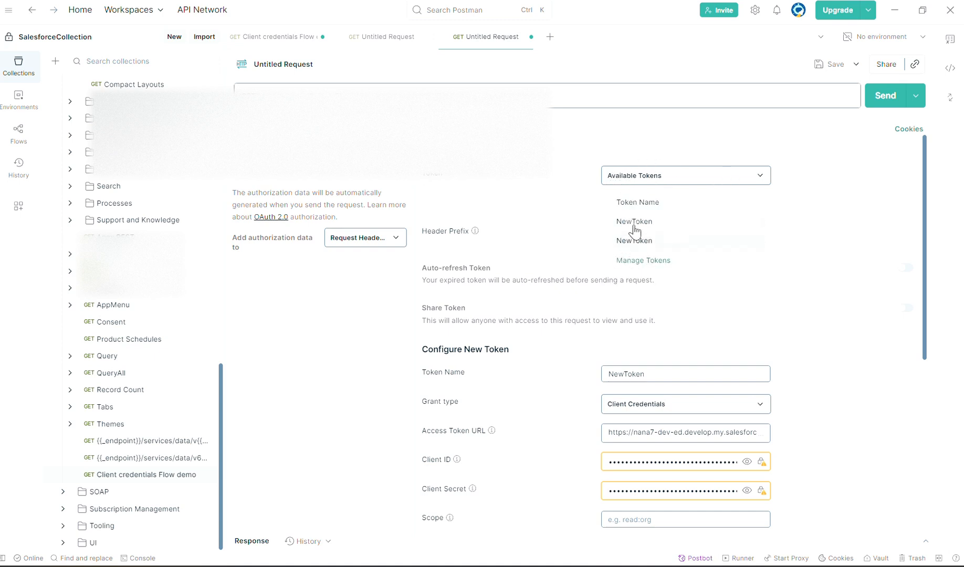
left_click(830, 202)
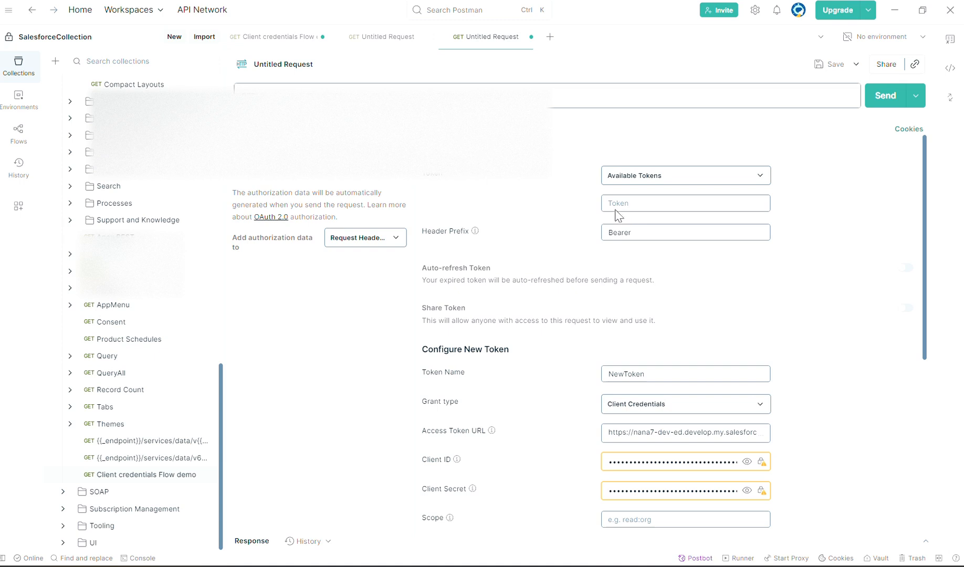
scroll(681, 237, "down", 3)
scroll(455, 189, "up", 3)
left_click(350, 129)
left_click(295, 129)
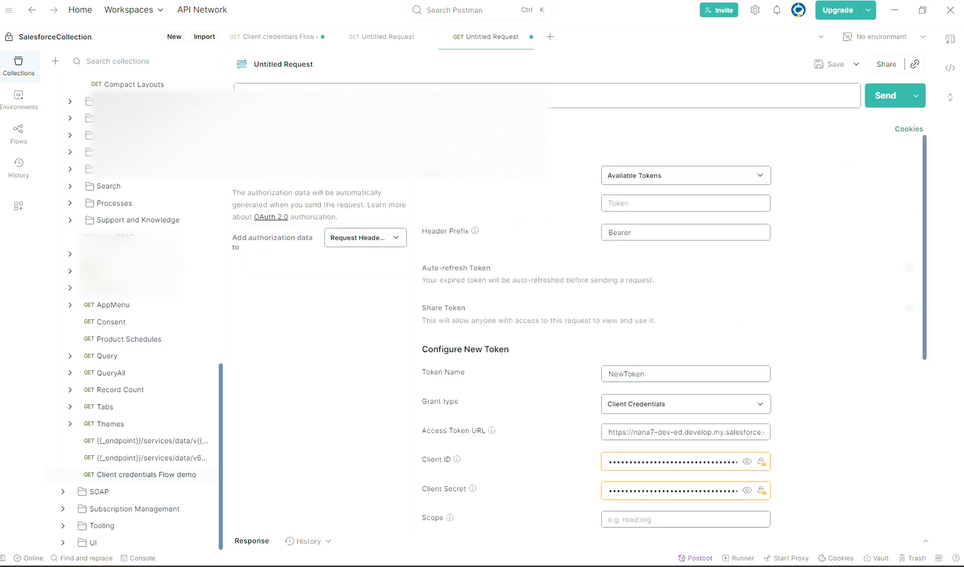
Check the token name in the new token configuration and choose Client Credentials as the grant type.
scroll(555, 280, "down", 3)
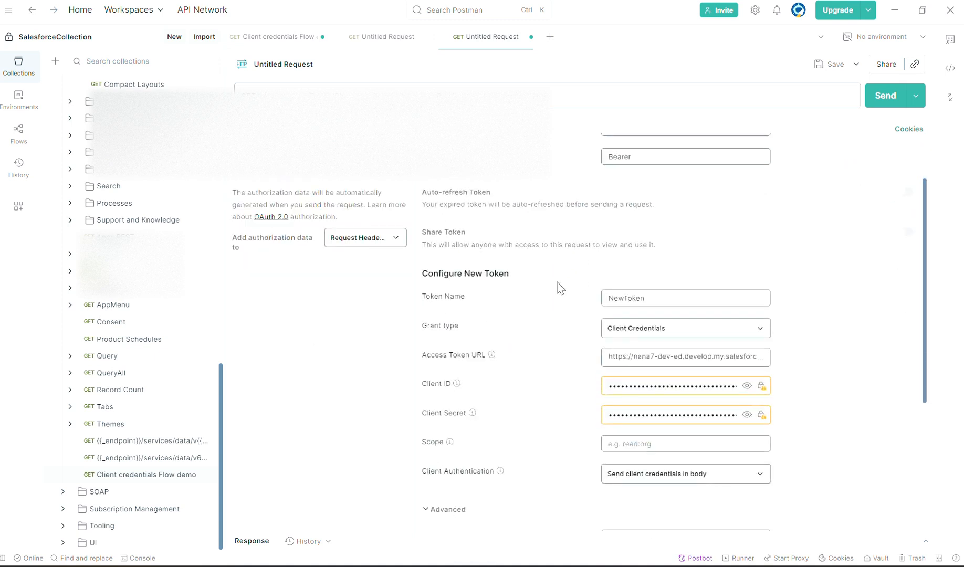
left_click_drag(662, 299, 598, 307)
scroll(845, 305, "down", 3)
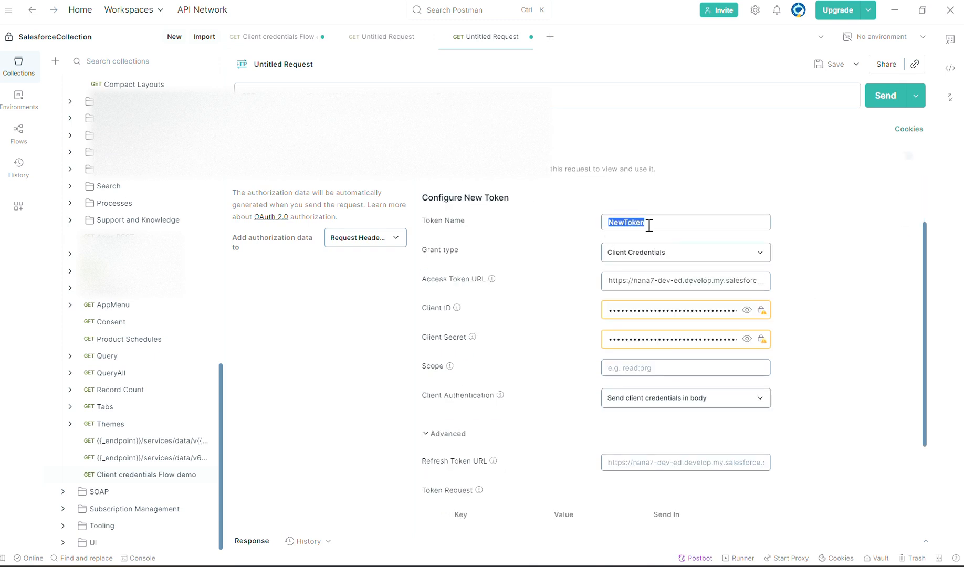
left_click(814, 247)
left_click_drag(422, 251, 454, 250)
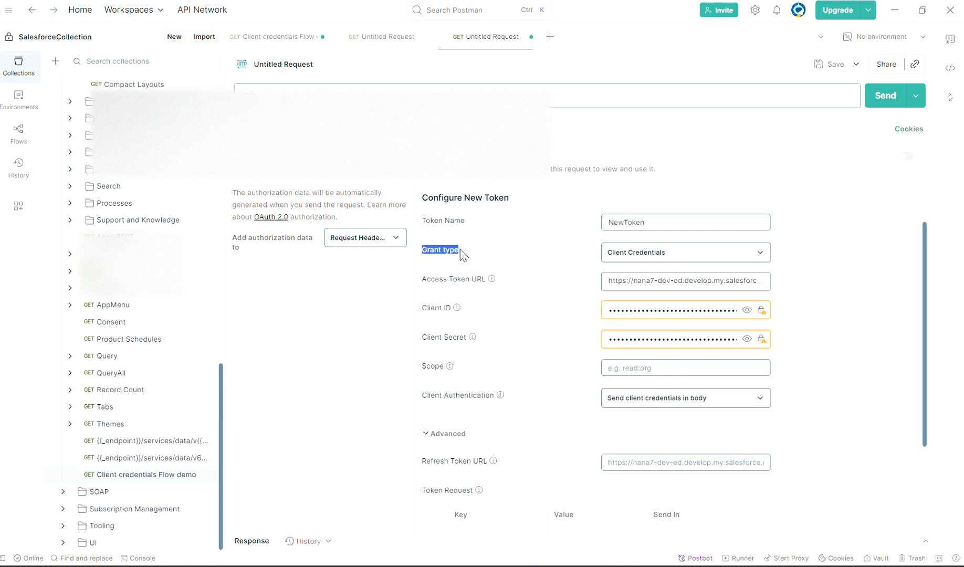
left_click(619, 254)
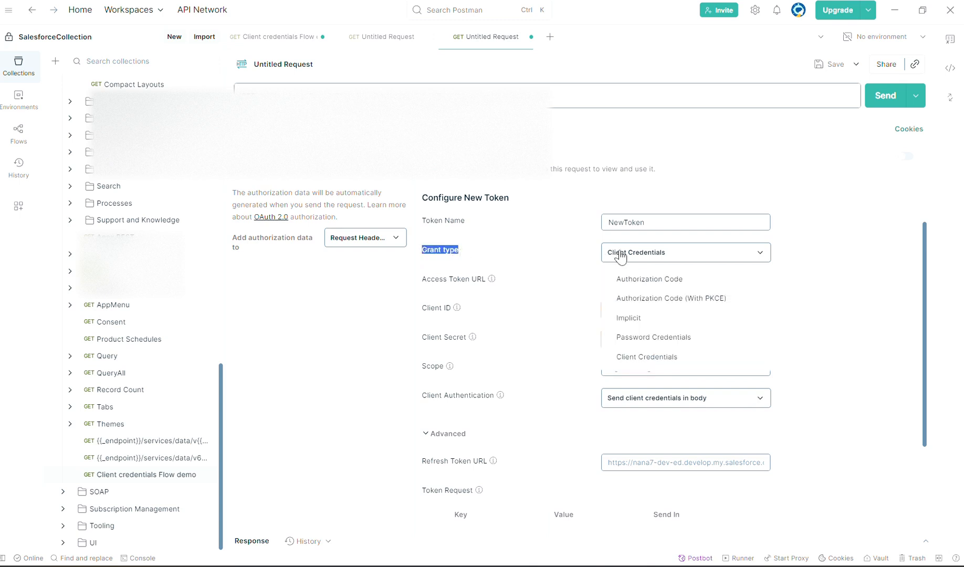
left_click(647, 361)
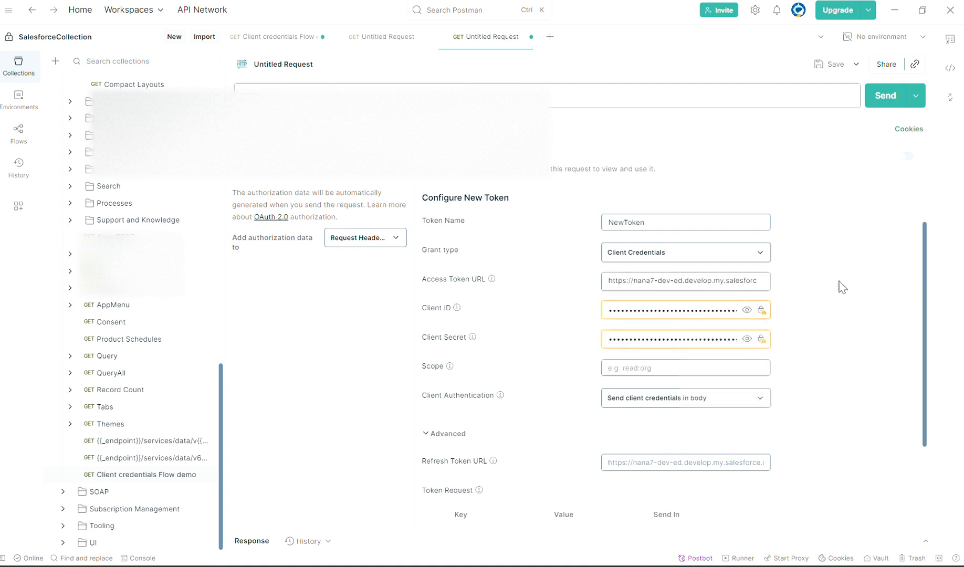
Switch to Chrome and bring up the open Salesforce My Domain setup page for the Access Token URL.
left_click_drag(423, 279, 483, 280)
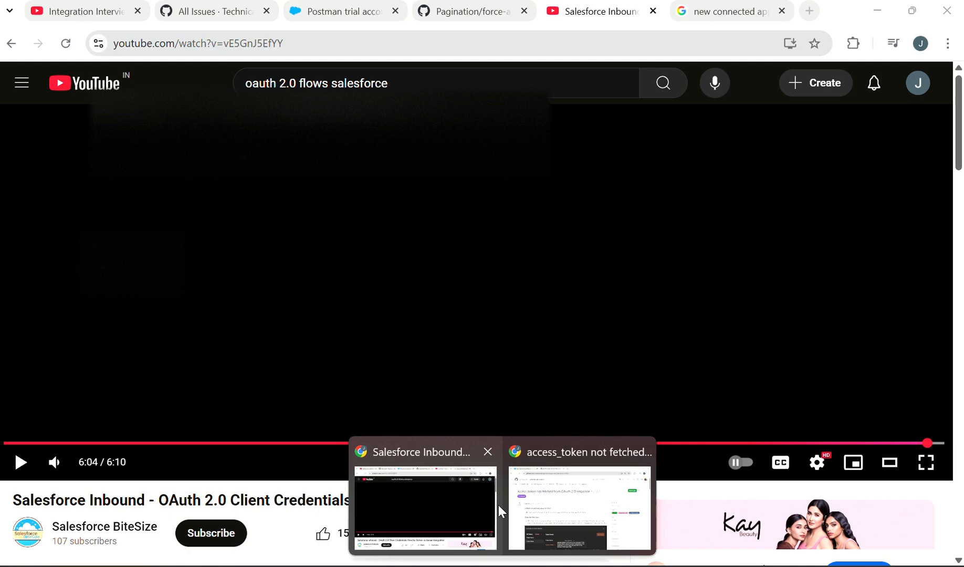
left_click(497, 507)
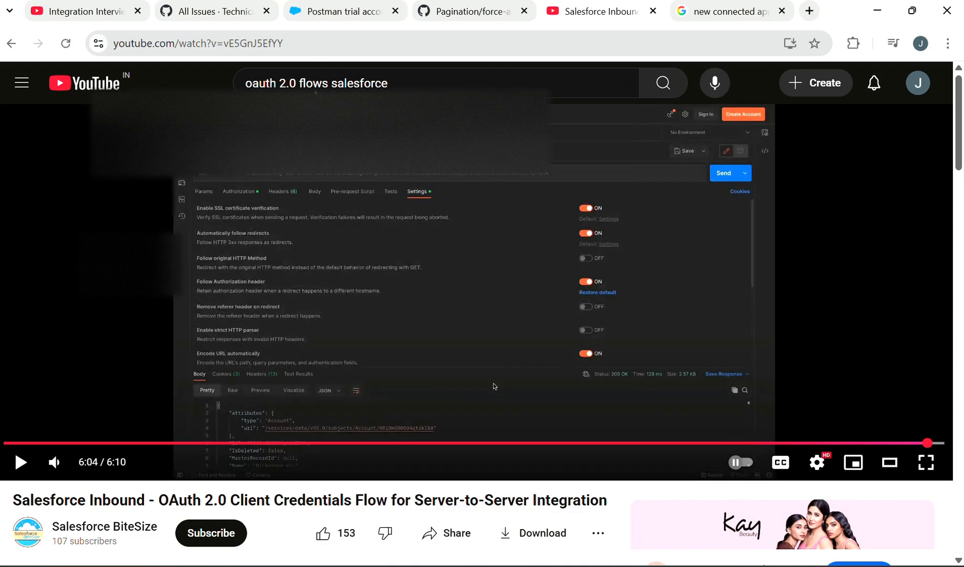
left_click(347, 12)
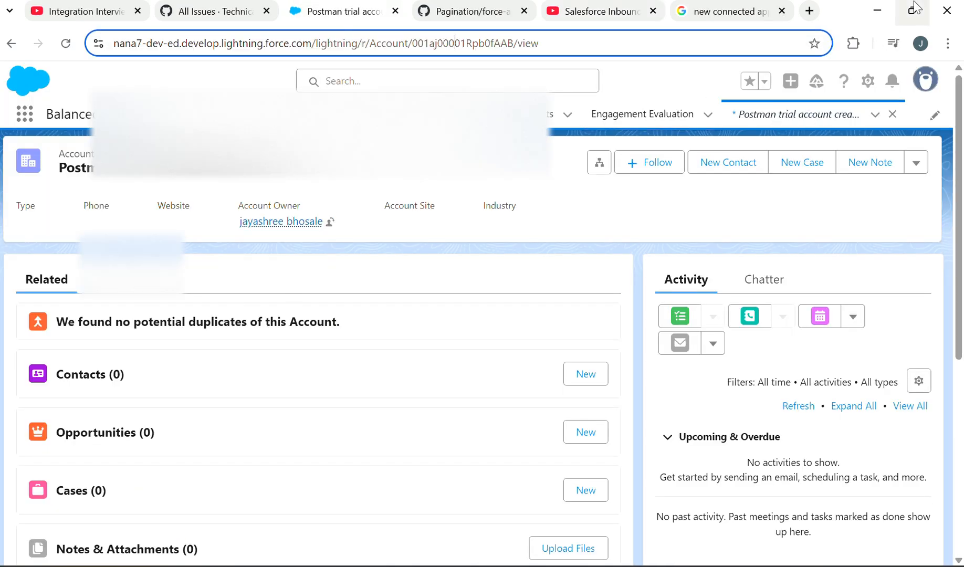
left_click(907, 15)
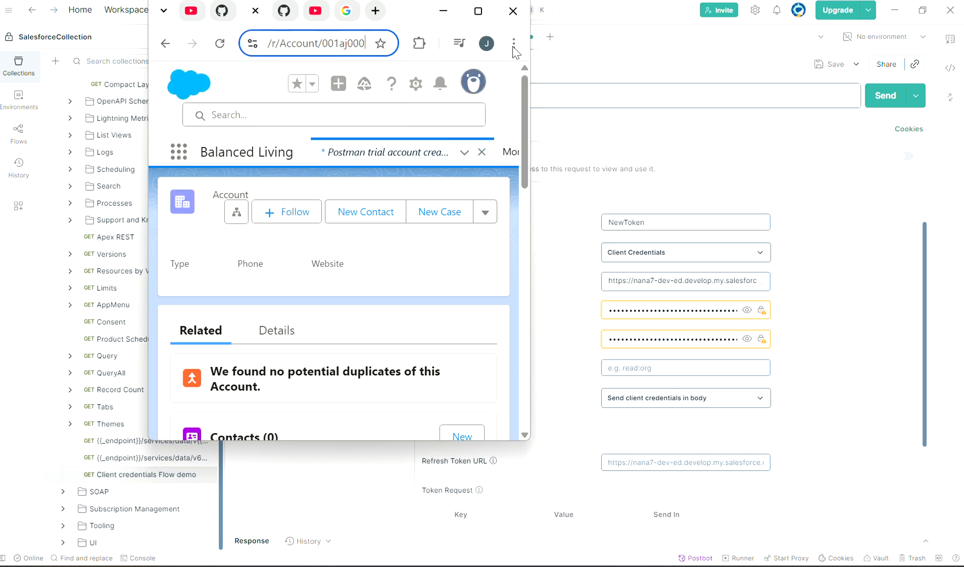
left_click(894, 10)
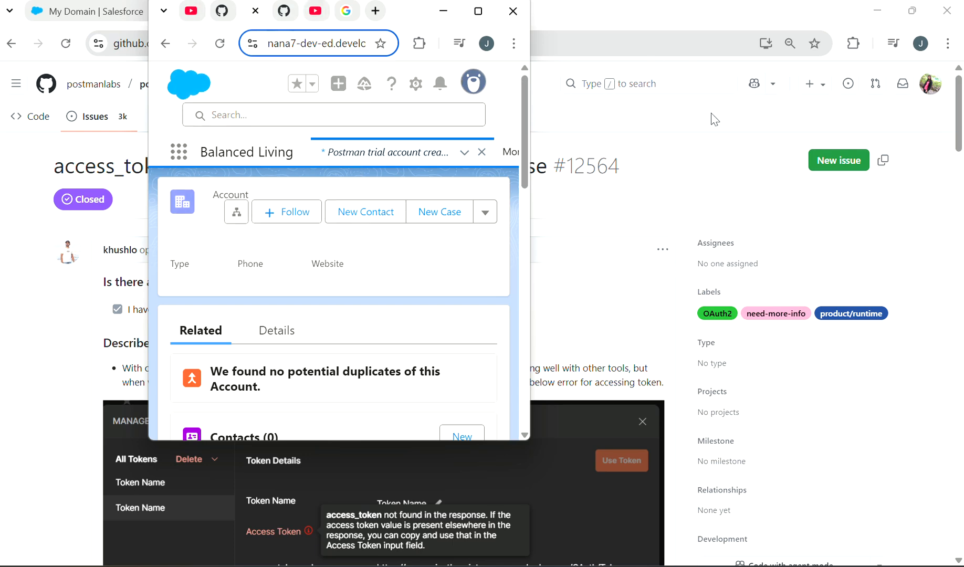
left_click(164, 11)
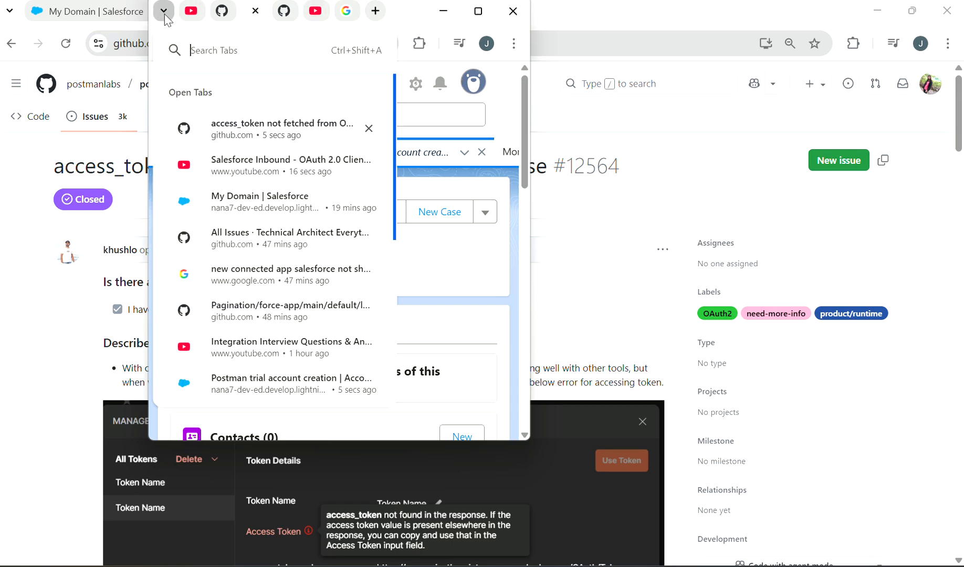
left_click(257, 210)
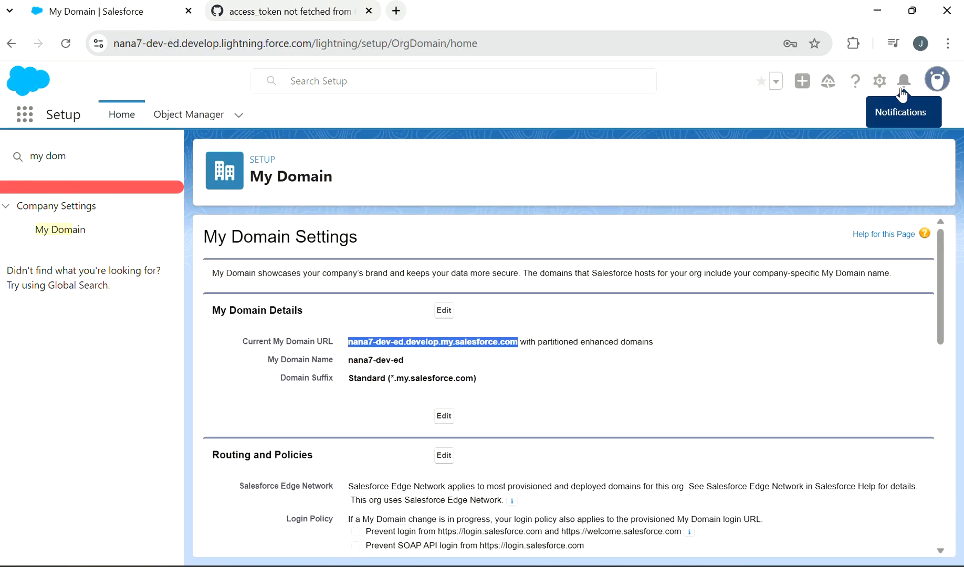
Copy the Current My Domain URL from the My Domain Details.
left_click(880, 84)
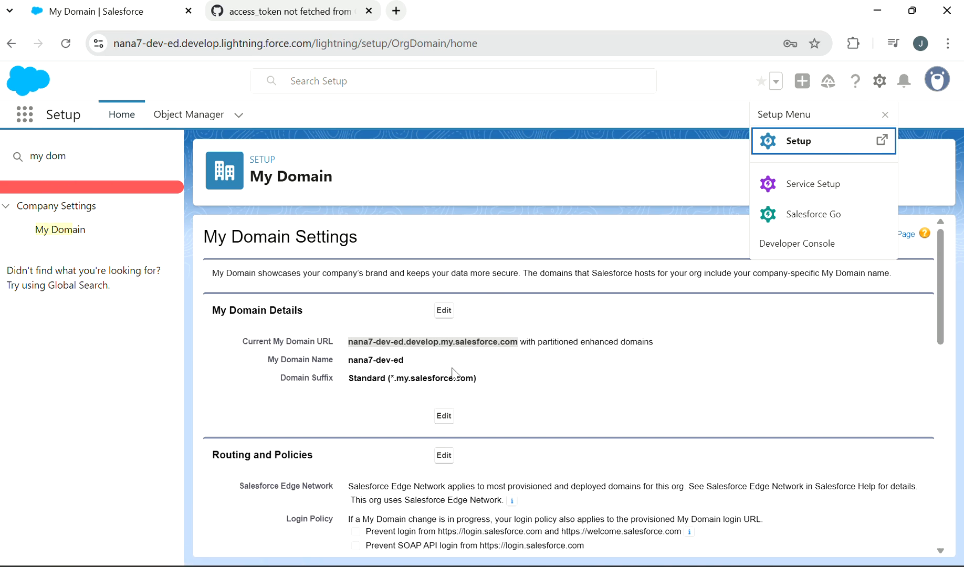
left_click(324, 327)
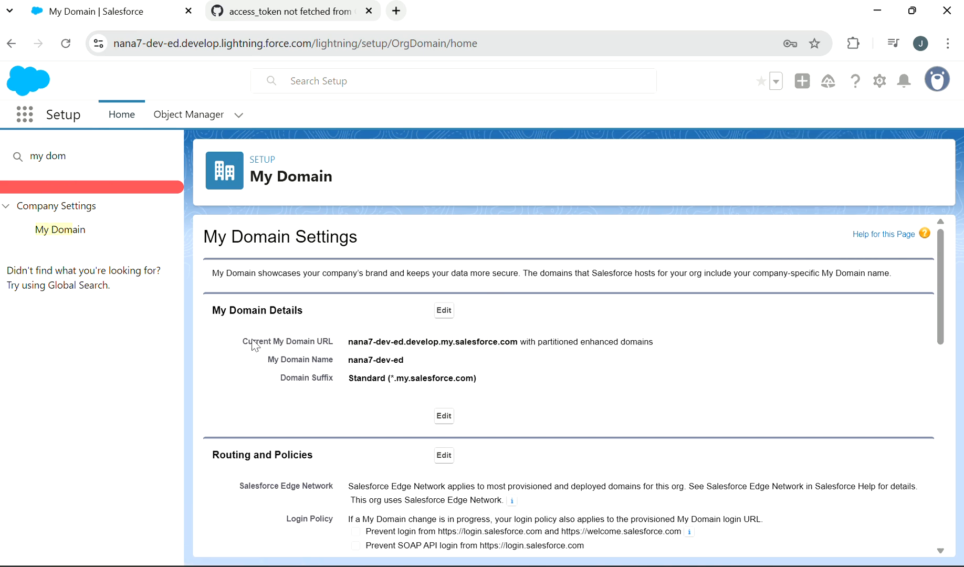
left_click_drag(247, 342, 519, 344)
key("ctrl+c")
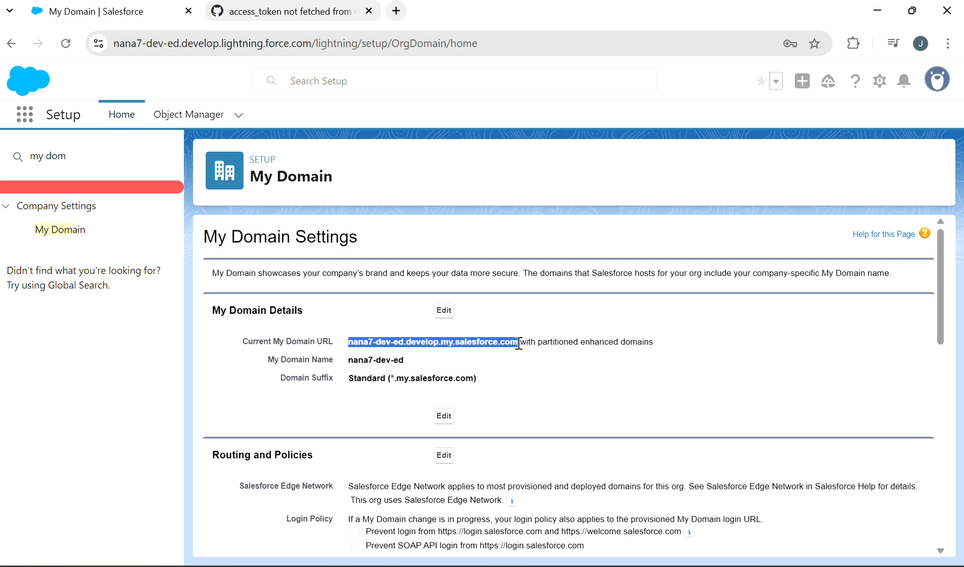
key("alt+Tab")
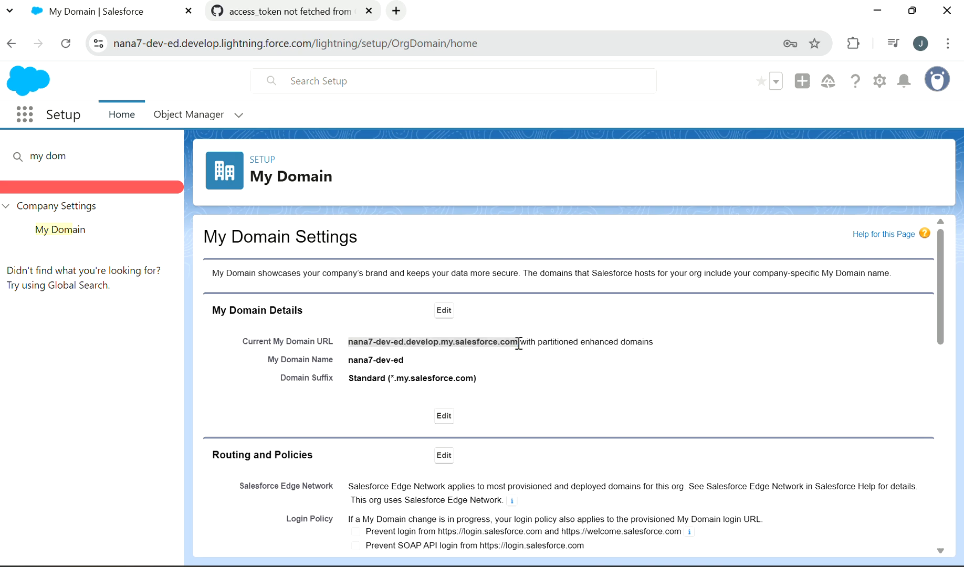
key("alt+Tab")
key("ctrl+Tab")
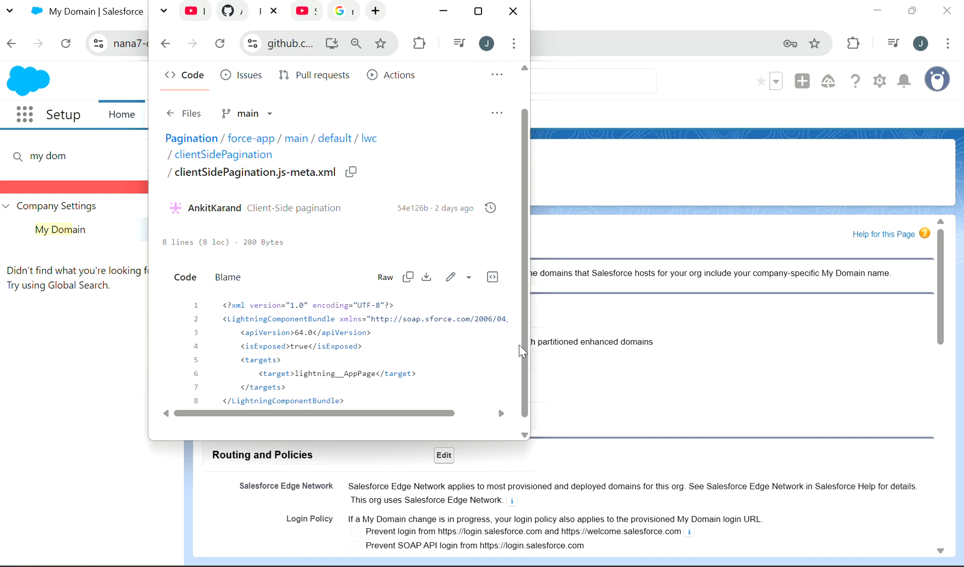
Switch to Postman and review the full Access Token URL in the new token configuration.
key("alt+Tab")
key("alt+Tab")
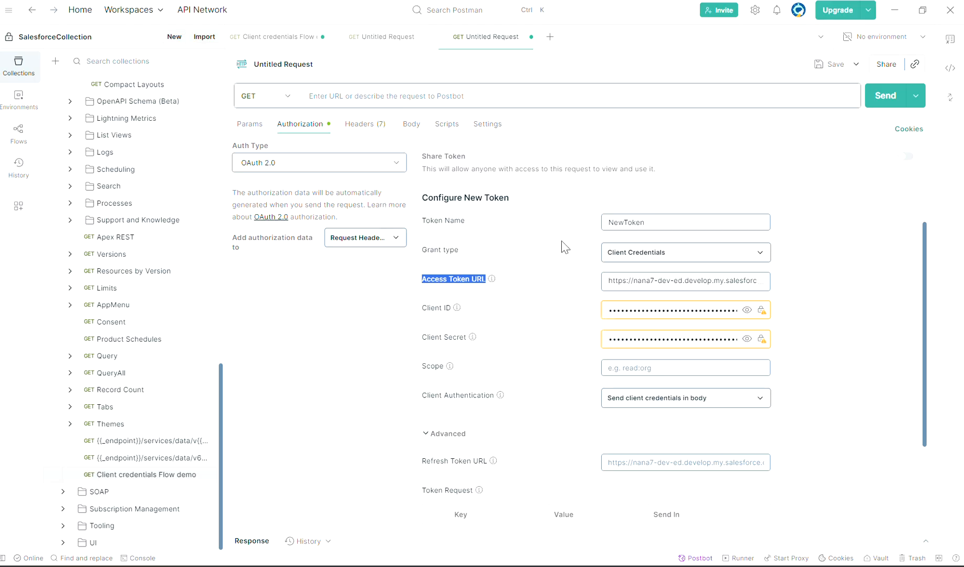
left_click(630, 281)
key("ctrl+a")
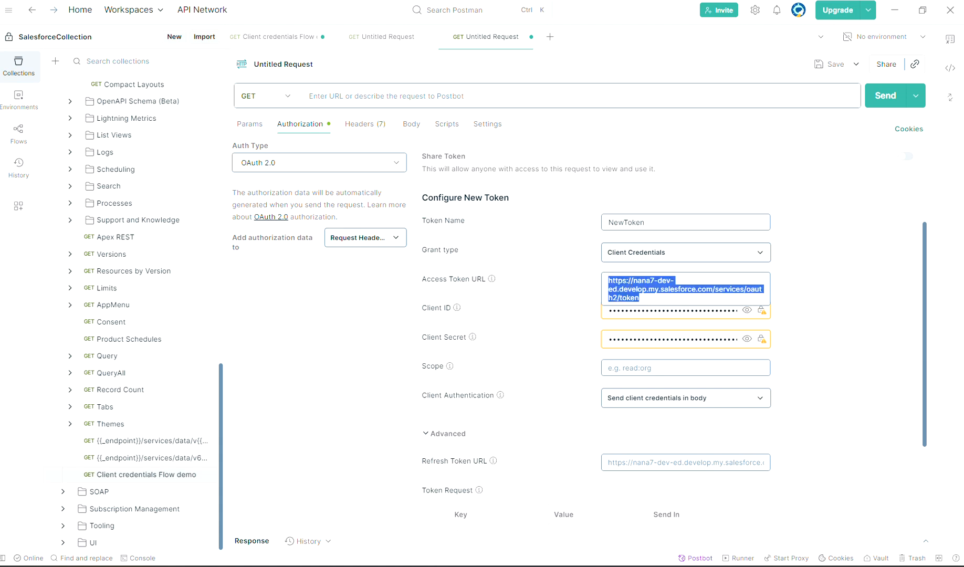
Switch to Notepad++ and paste the copied domain nana7-dev-ed.develop.my.salesforce.com below the request URLs, leaving a blank line between.
key("alt+Tab")
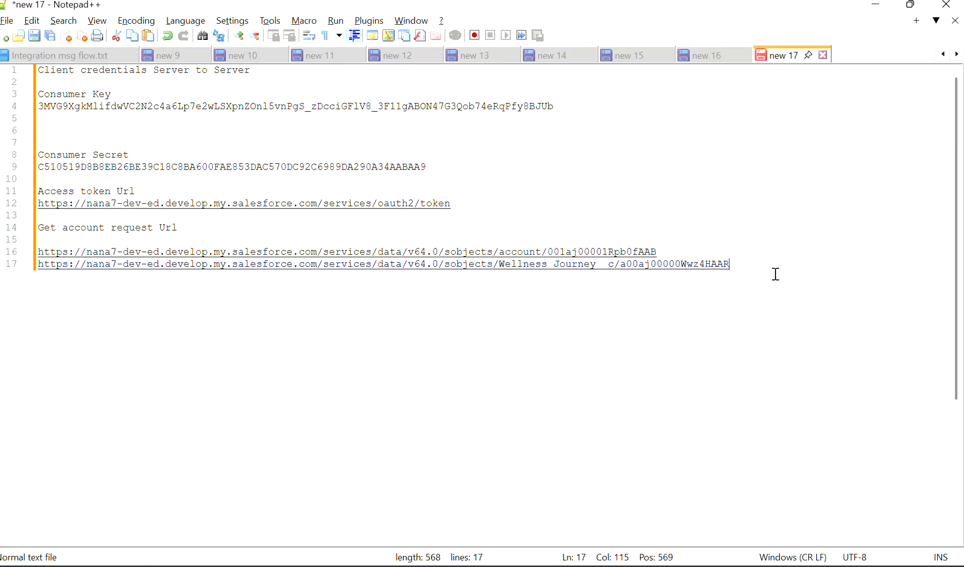
key("Return")
key("Return")
key("ctrl+v")
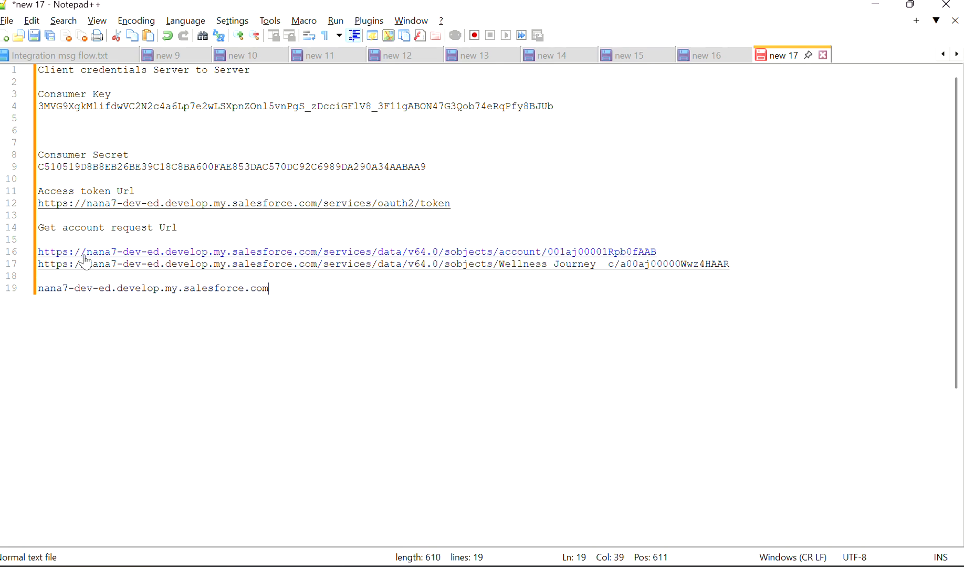
left_click_drag(86, 254, 30, 256)
key("ctrl+c")
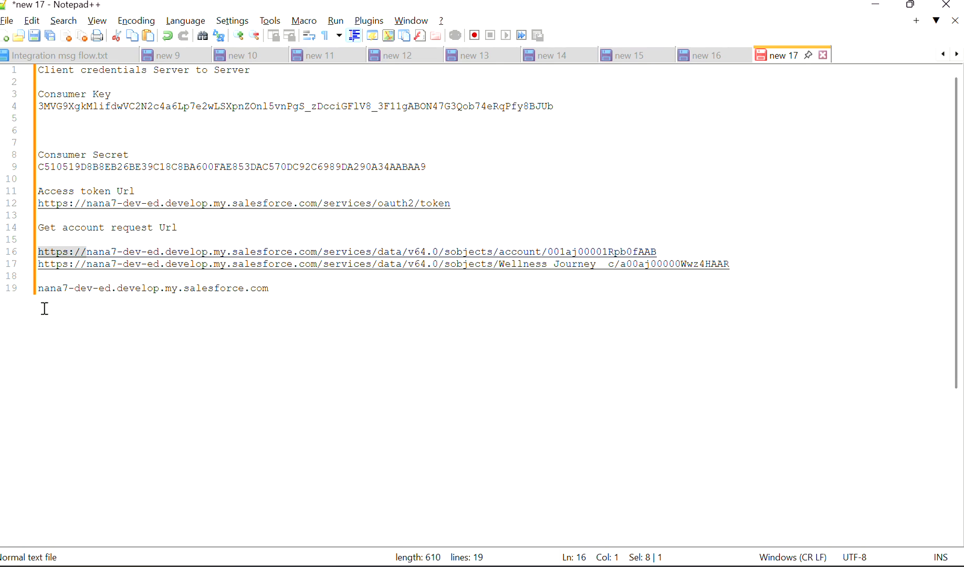
left_click(41, 290)
key("ctrl+v")
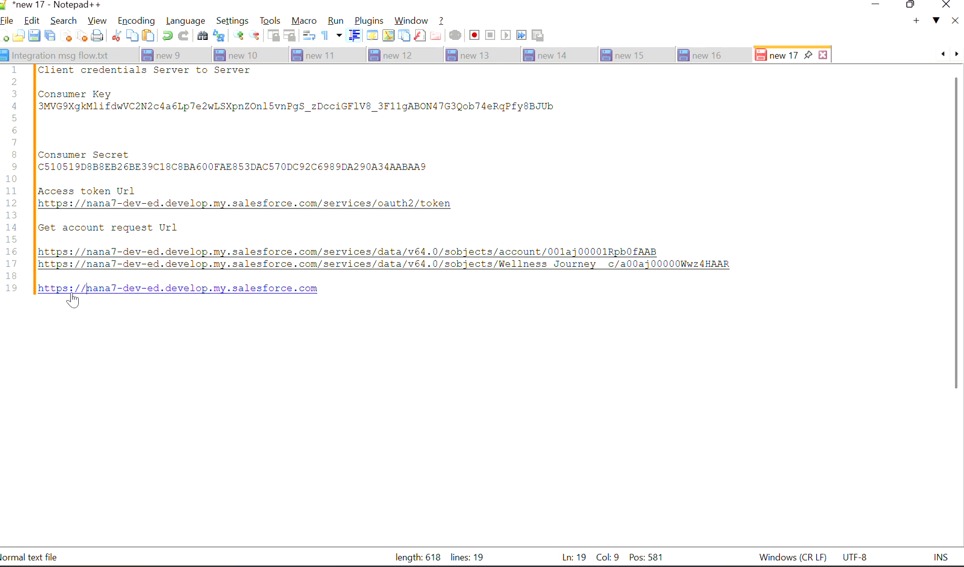
left_click(348, 279)
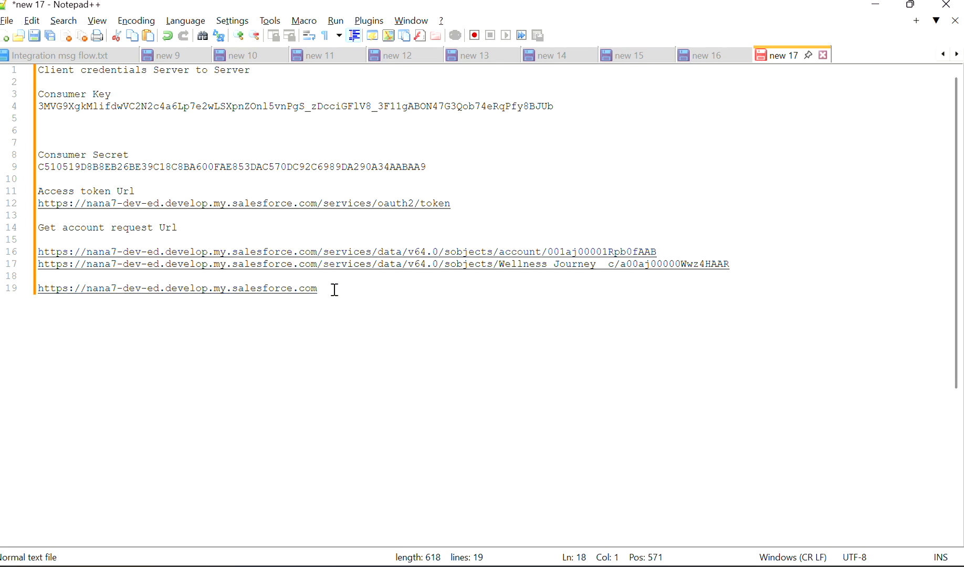
Append /services/oauth2/token to the new domain URL, reusing the path from the noted access token URL.
left_click(324, 206)
left_click_drag(323, 205, 455, 214)
key("ctrl+c")
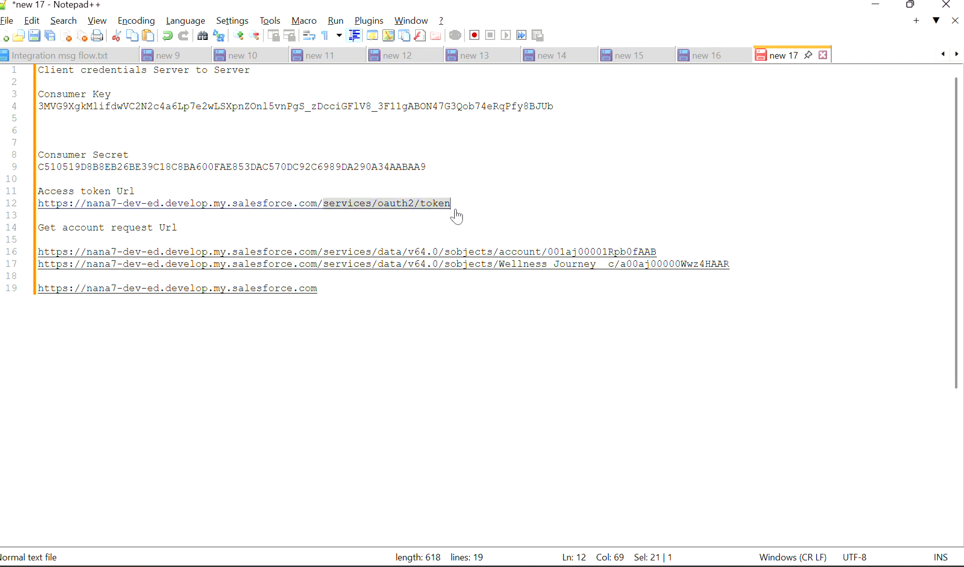
left_click(369, 297)
type("/")
key("ctrl+v")
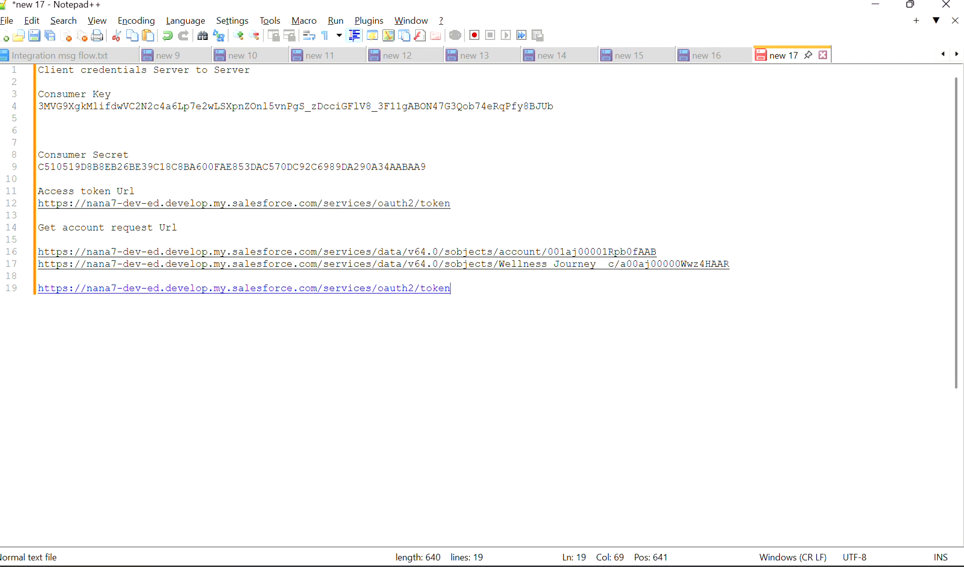
Select the assembled token URL in the notes and compare it with the Access Token URL in Postman.
left_click_drag(466, 290, 11, 283)
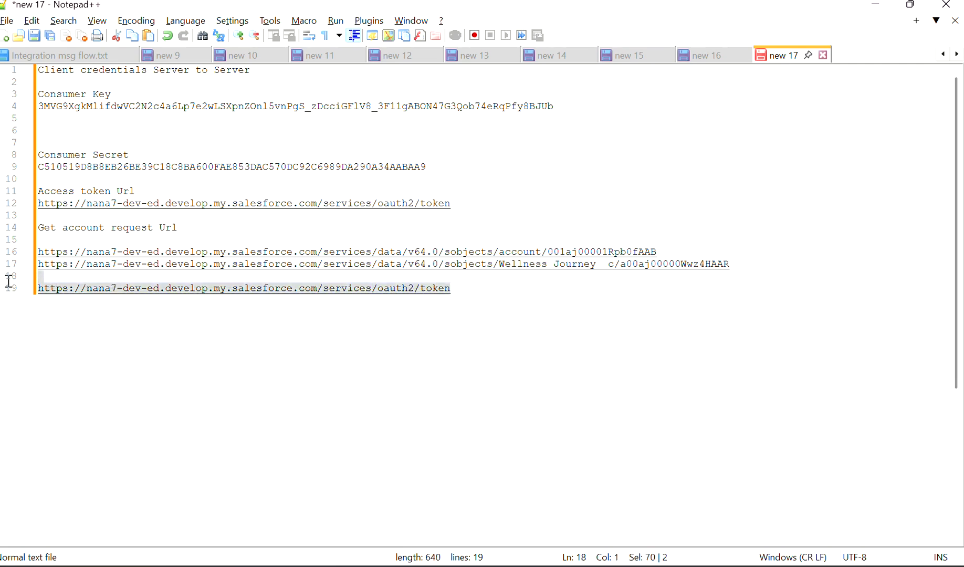
key("alt+Tab")
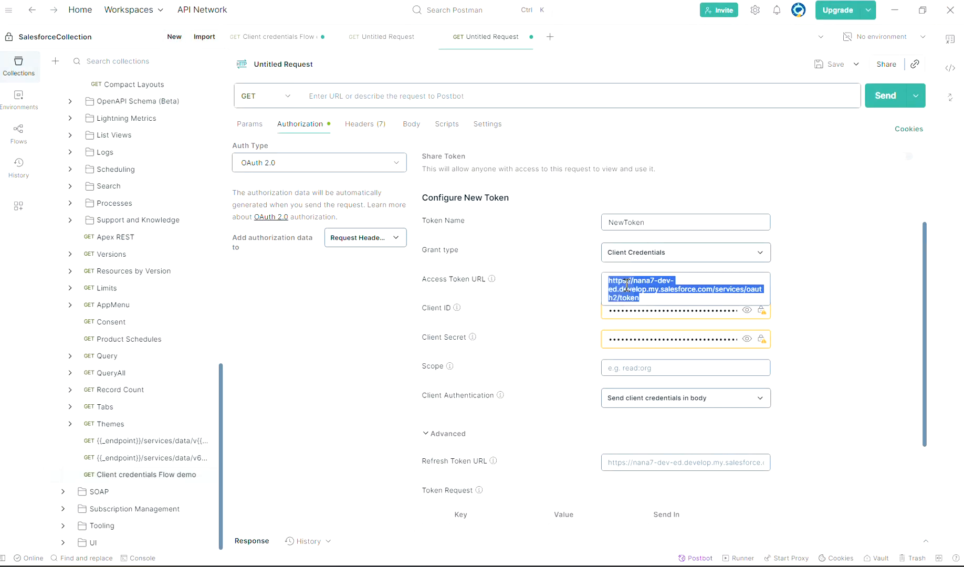
left_click(649, 302)
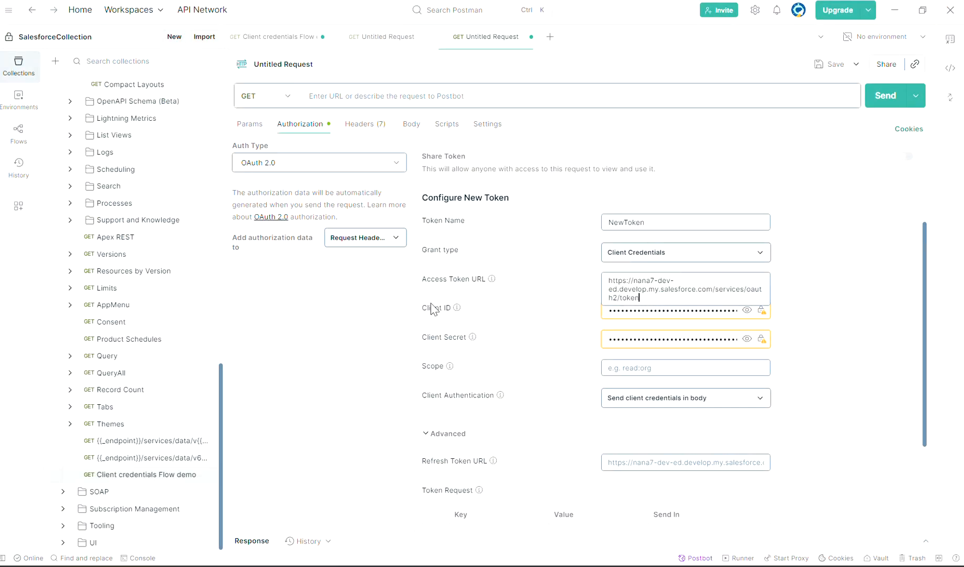
Check which noted credentials belong in the Client ID and Client Secret fields, and view the sensitive value hint for the secret.
left_click_drag(428, 308, 467, 339)
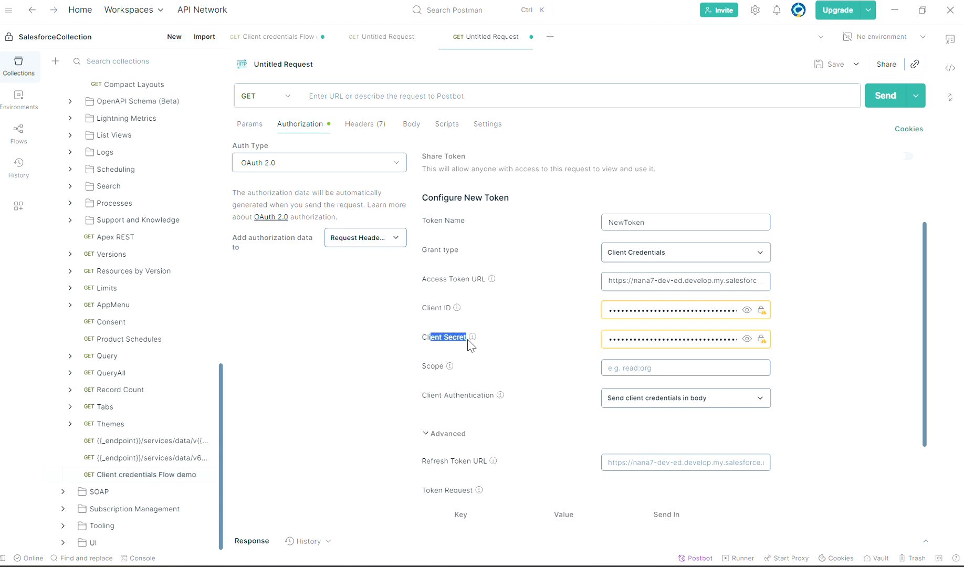
left_click(526, 339)
key("alt+Tab")
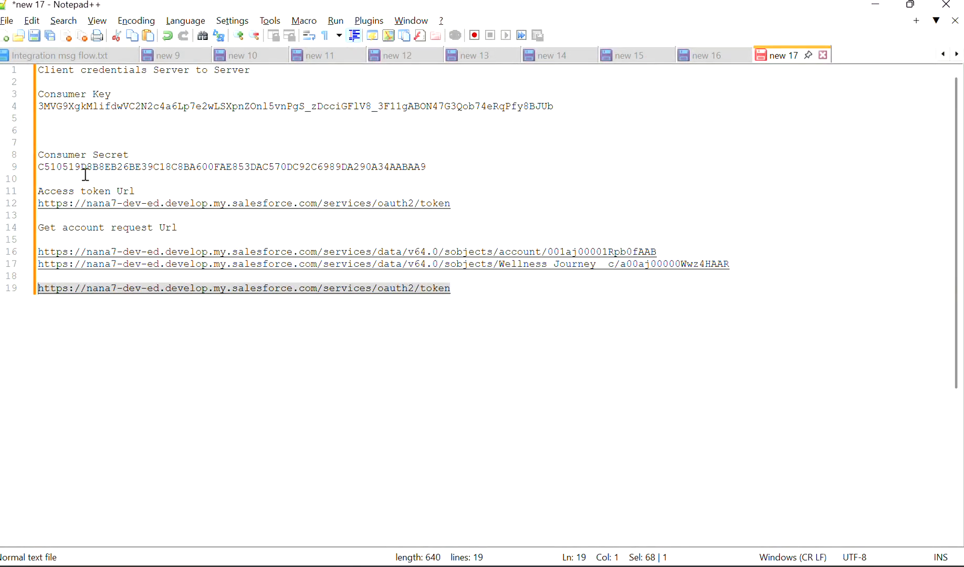
left_click_drag(429, 173, 28, 172)
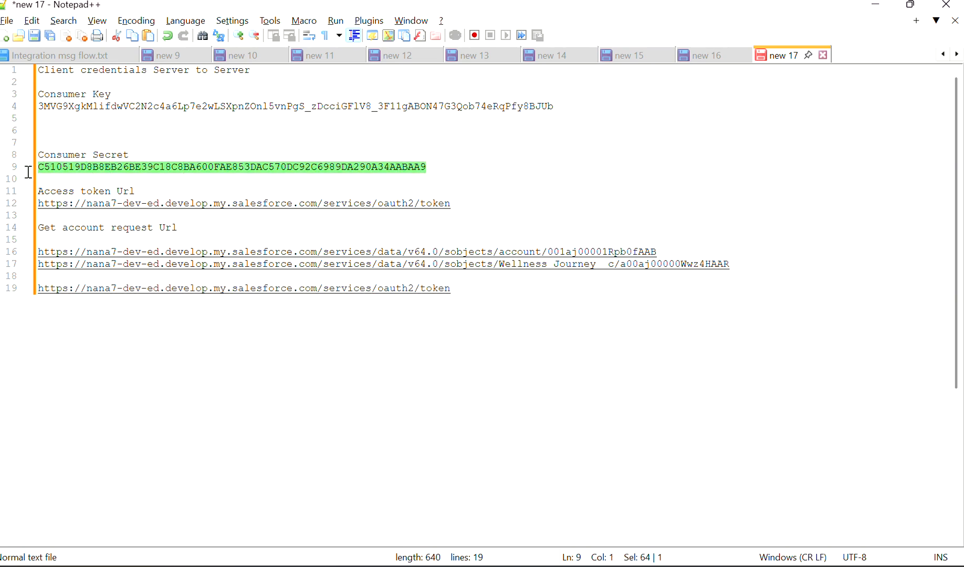
double_click(120, 108)
key("alt+Tab")
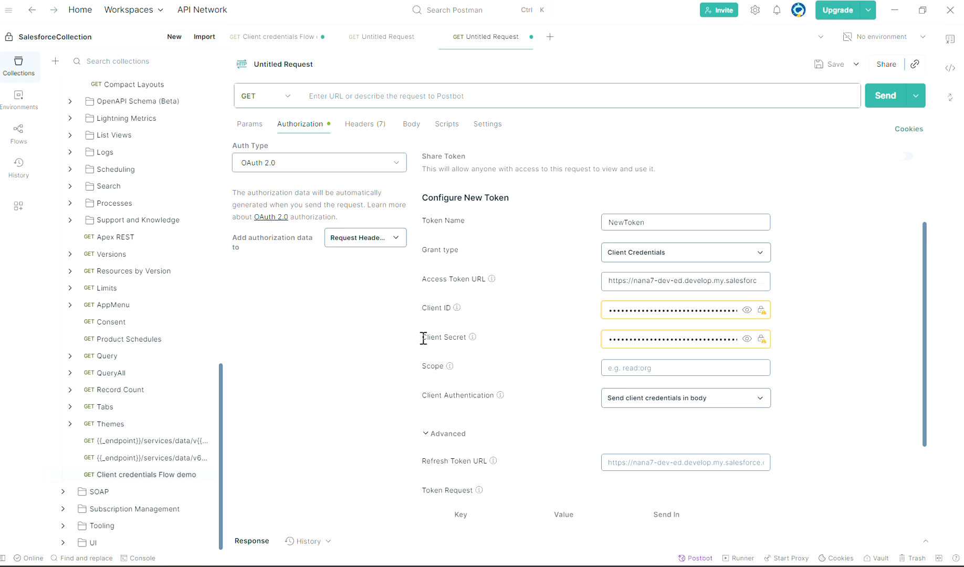
key("alt+Tab")
double_click(125, 167)
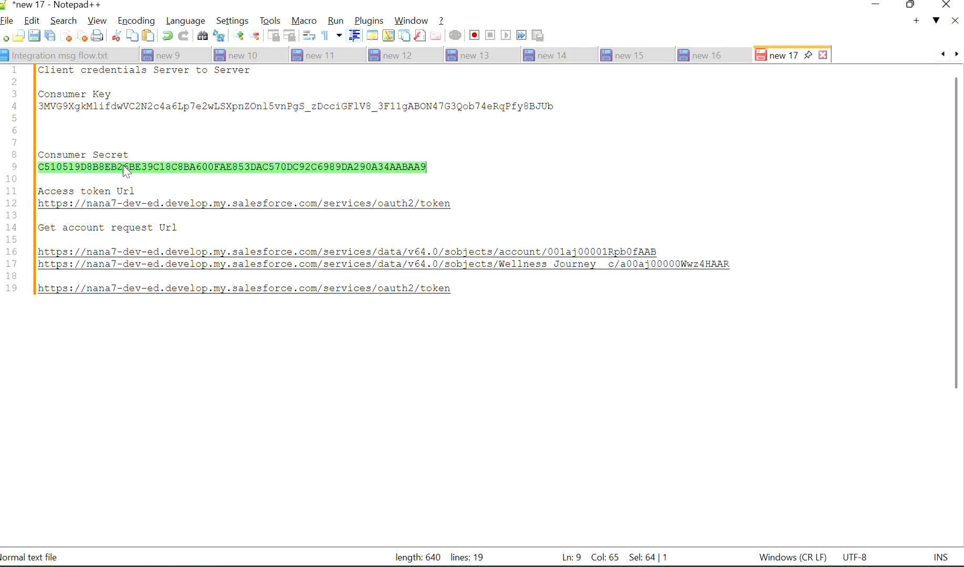
key("alt+Tab")
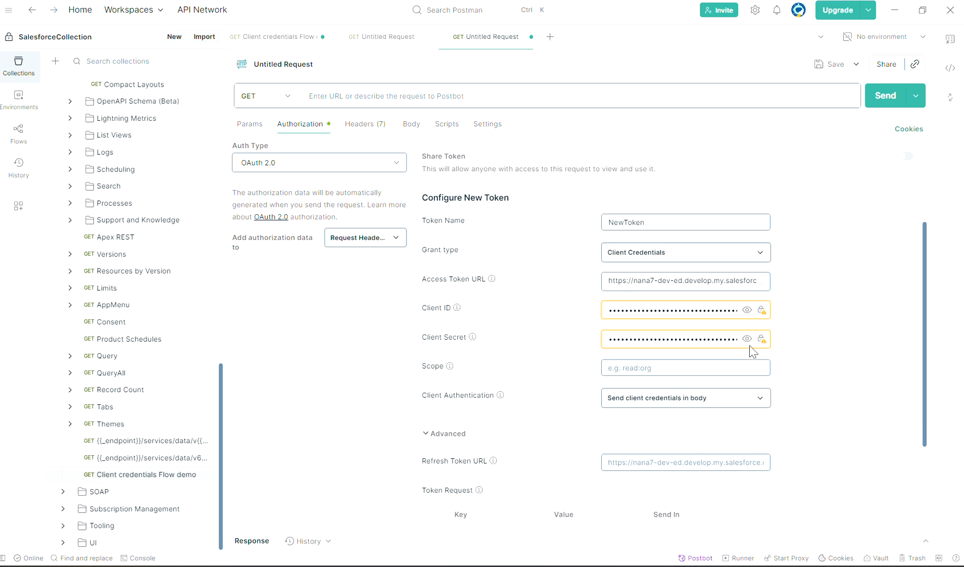
mouse_move(760, 340)
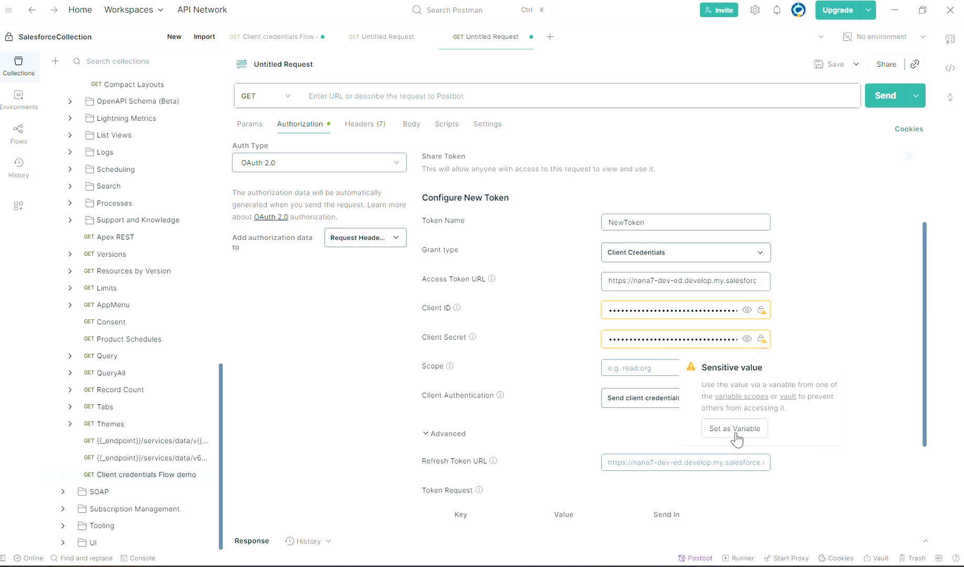
Set the Client Authentication option to Send client credentials in body.
scroll(833, 323, "down", 2)
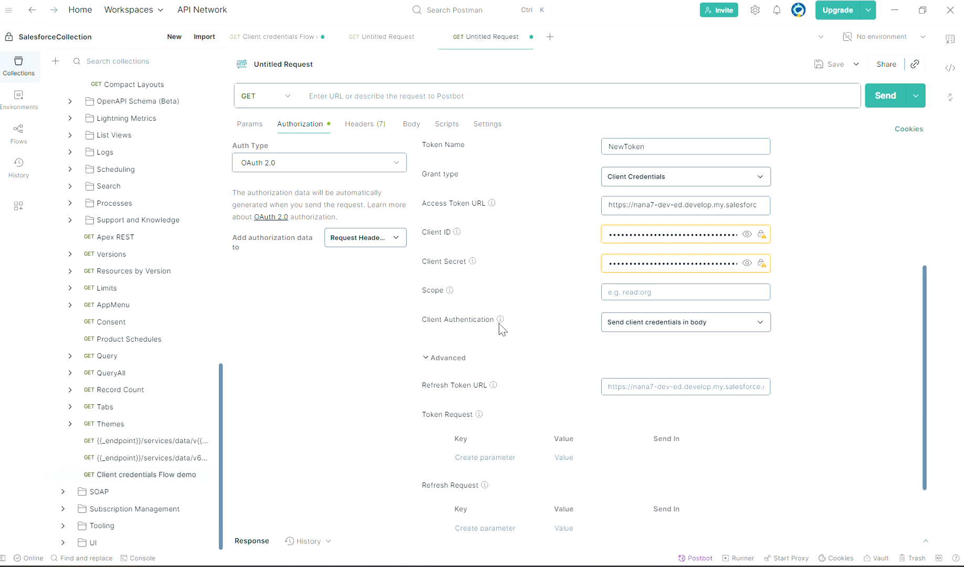
scroll(502, 329, "down", 2)
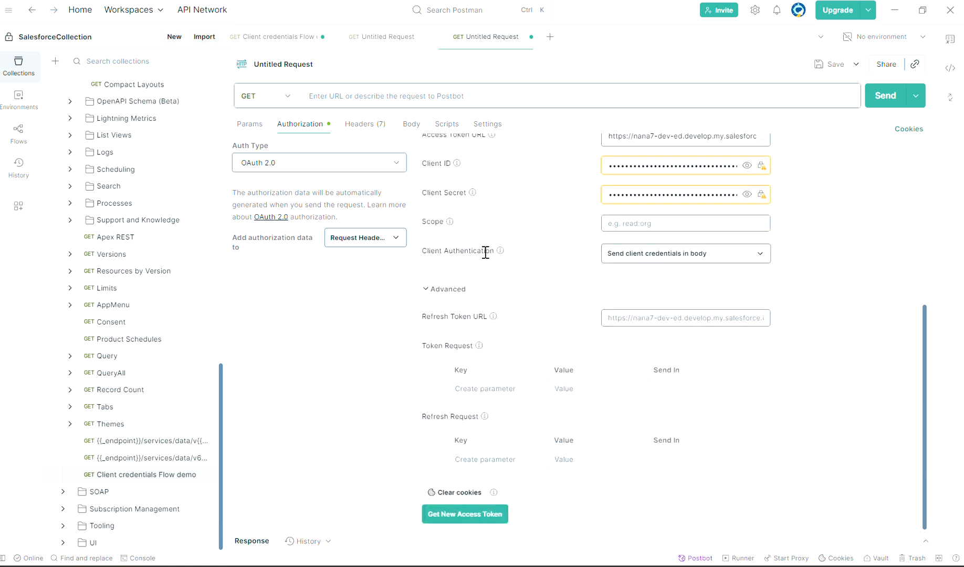
left_click_drag(491, 251, 424, 261)
left_click(424, 261)
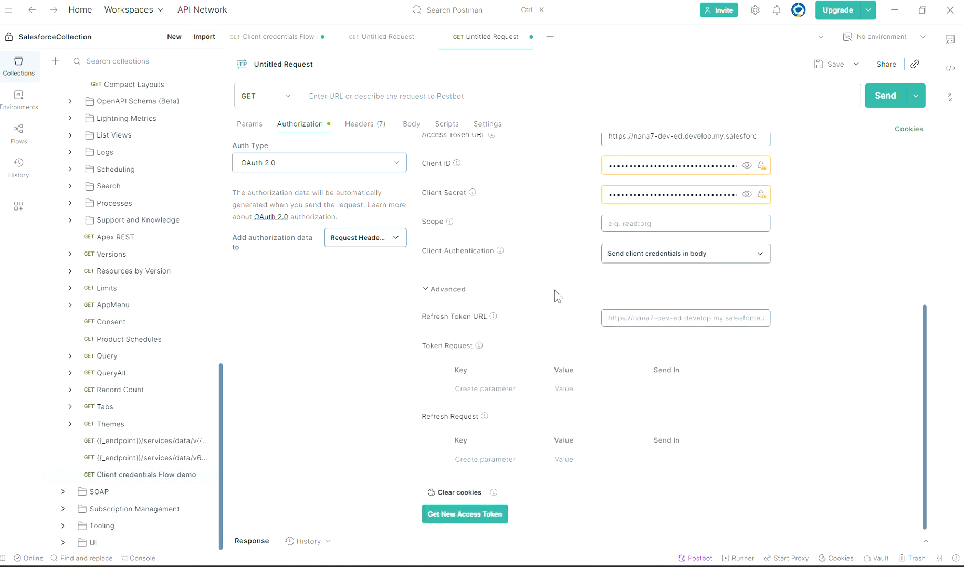
left_click(668, 256)
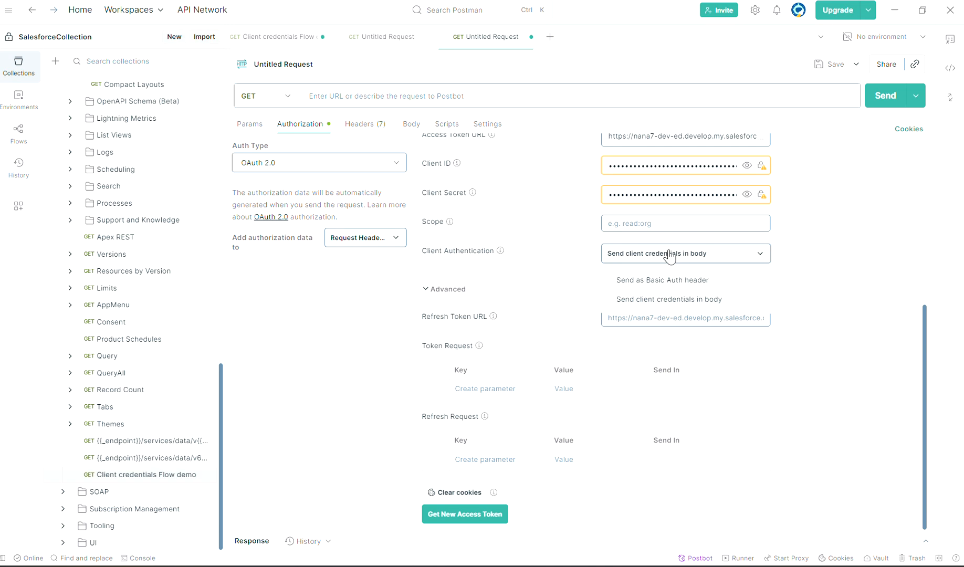
left_click(651, 301)
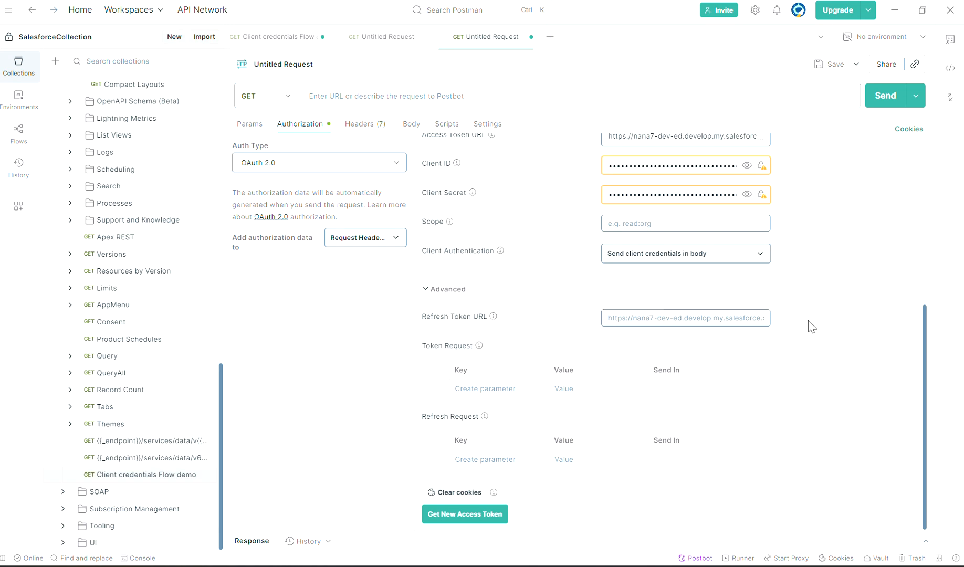
Leave the Refresh Token URL empty, request a new access token and proceed to its details.
left_click(666, 319)
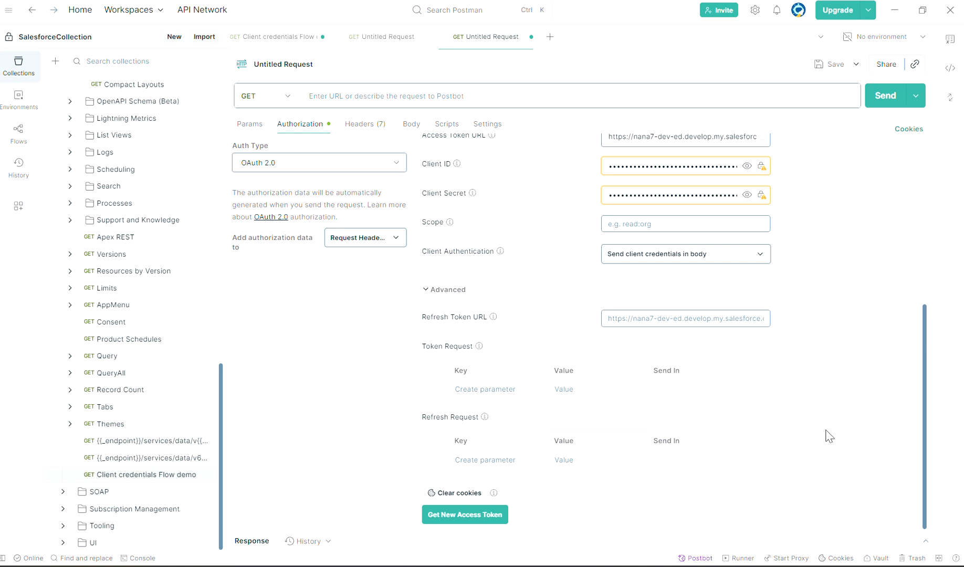
left_click(478, 517)
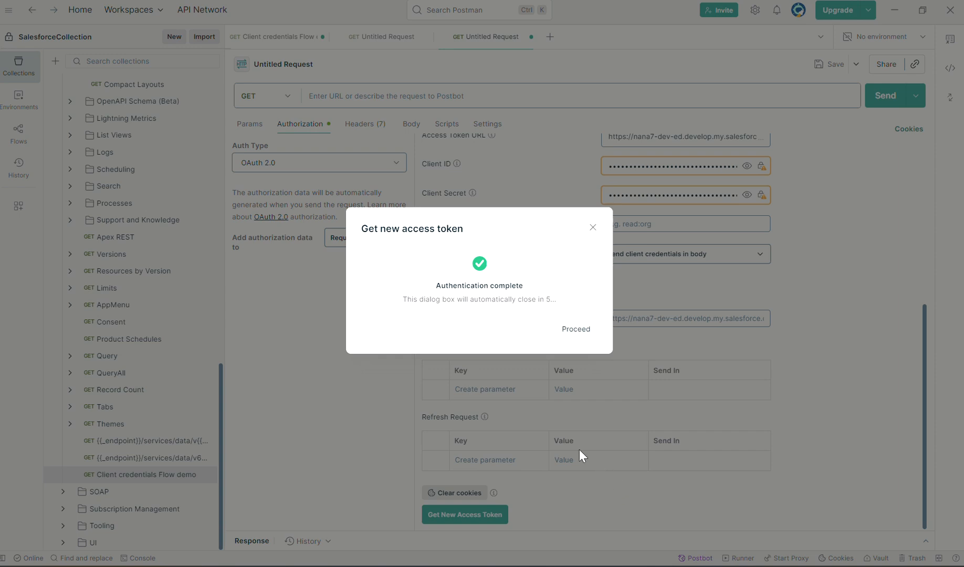
left_click_drag(436, 286, 531, 293)
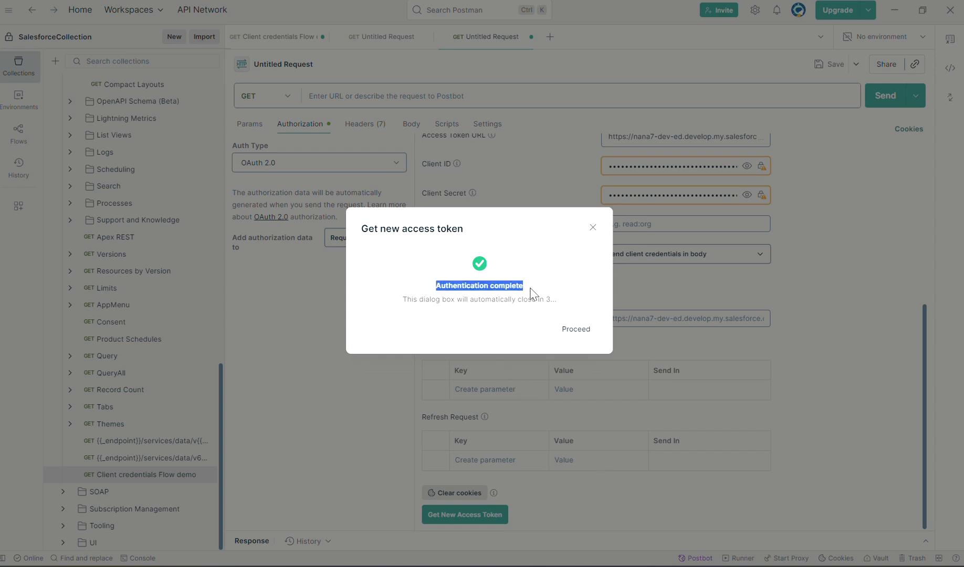
left_click(574, 330)
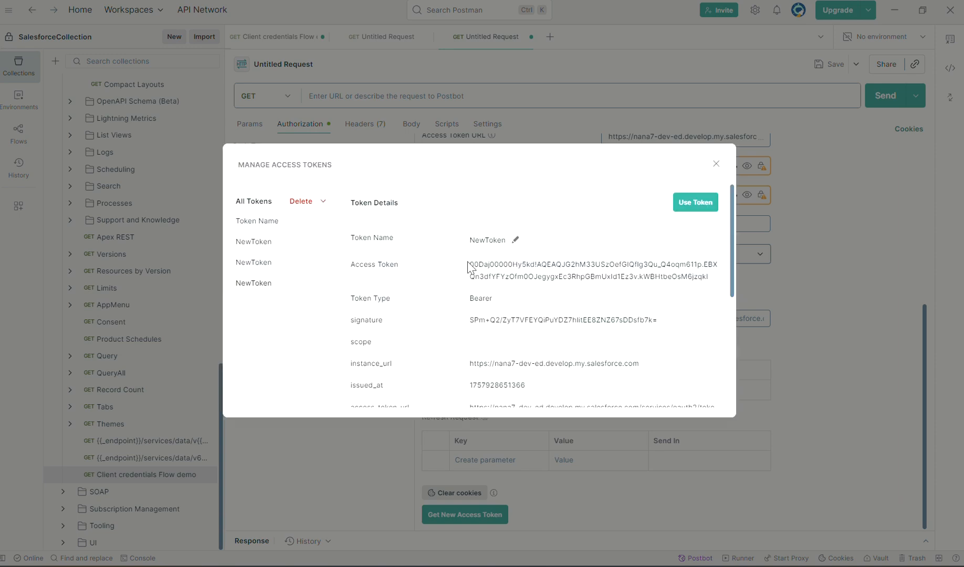
Examine the new token's details, including access token, token type, signature, issue time, access token URL, client credentials and grant type.
left_click_drag(469, 264, 720, 285)
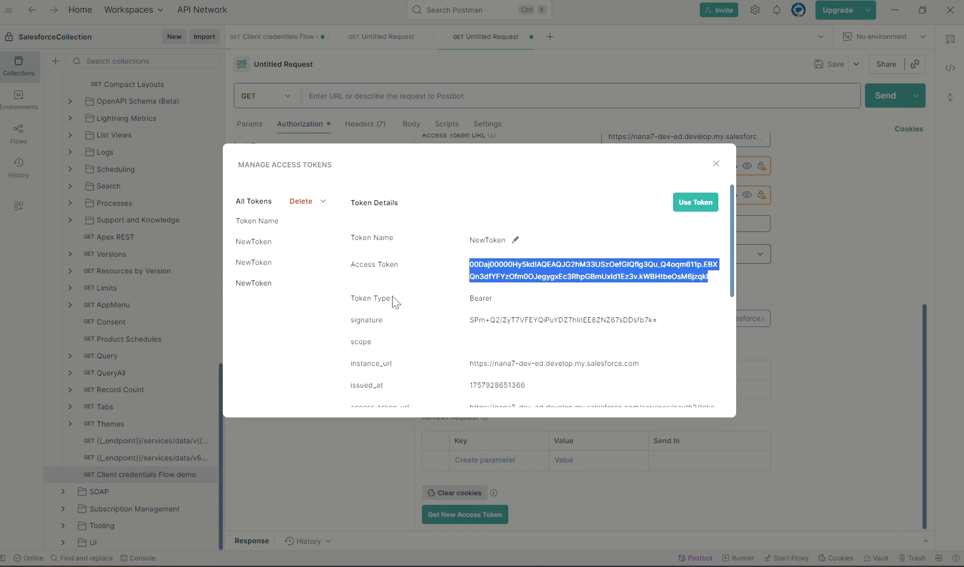
left_click_drag(467, 298, 503, 302)
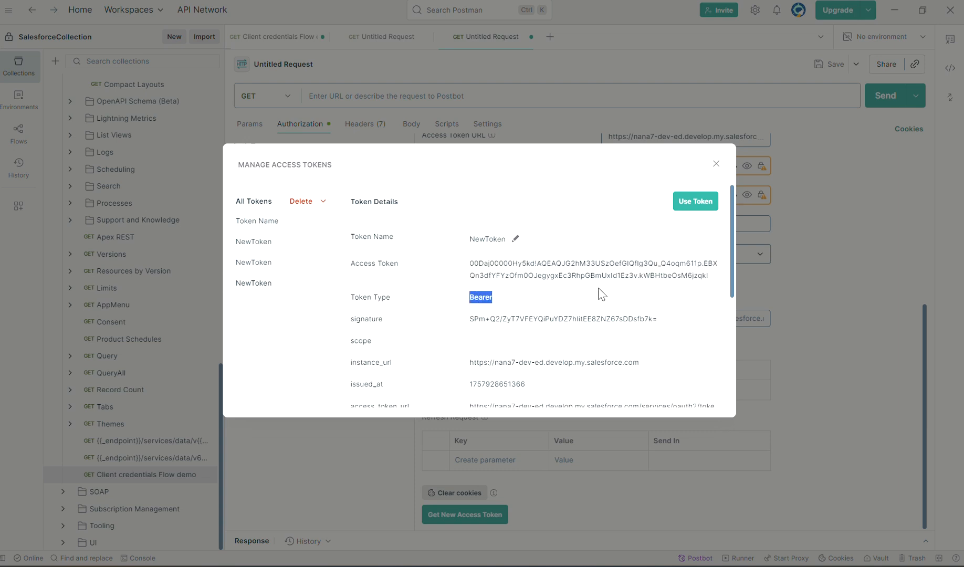
scroll(602, 294, "down", 2)
triple_click(479, 252)
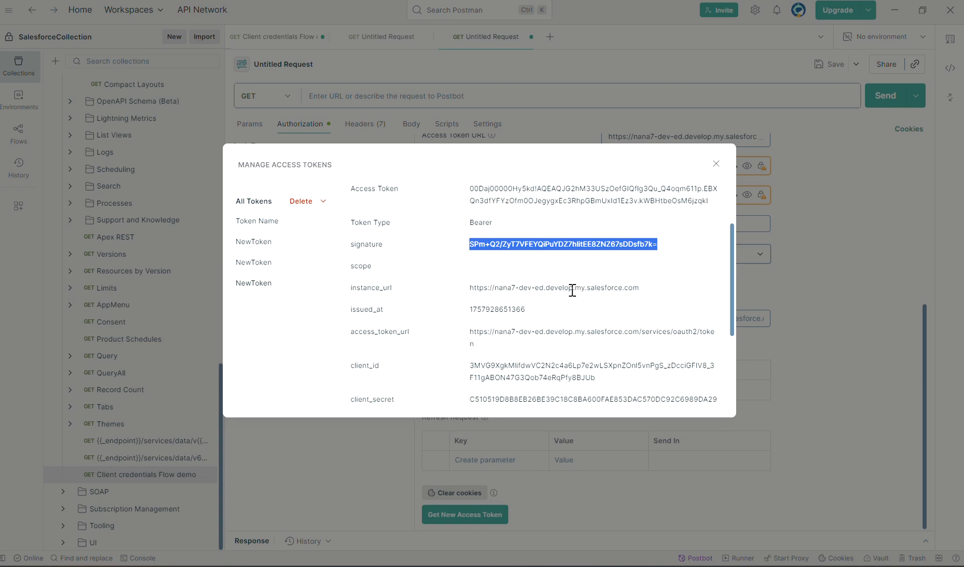
scroll(407, 323, "down", 2)
double_click(496, 231)
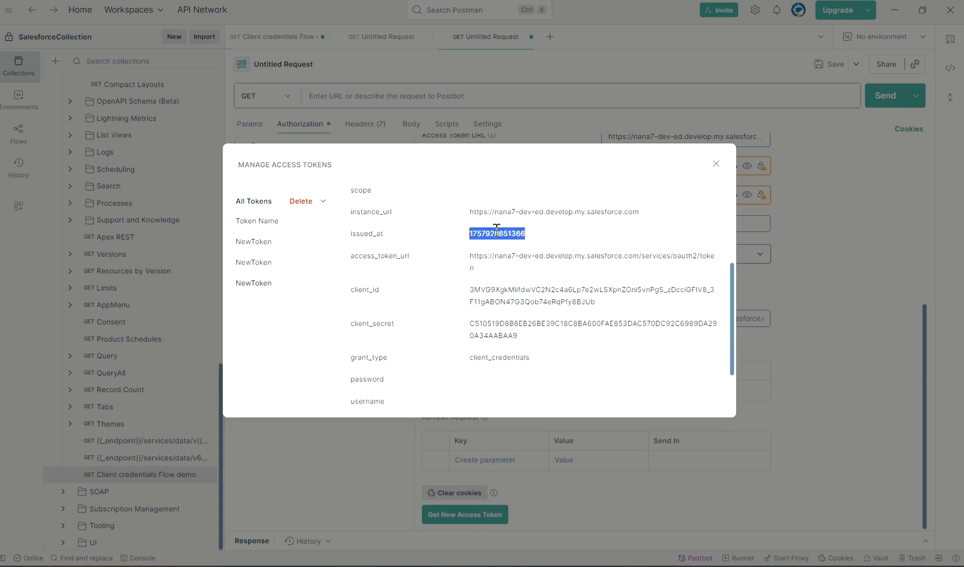
triple_click(489, 255)
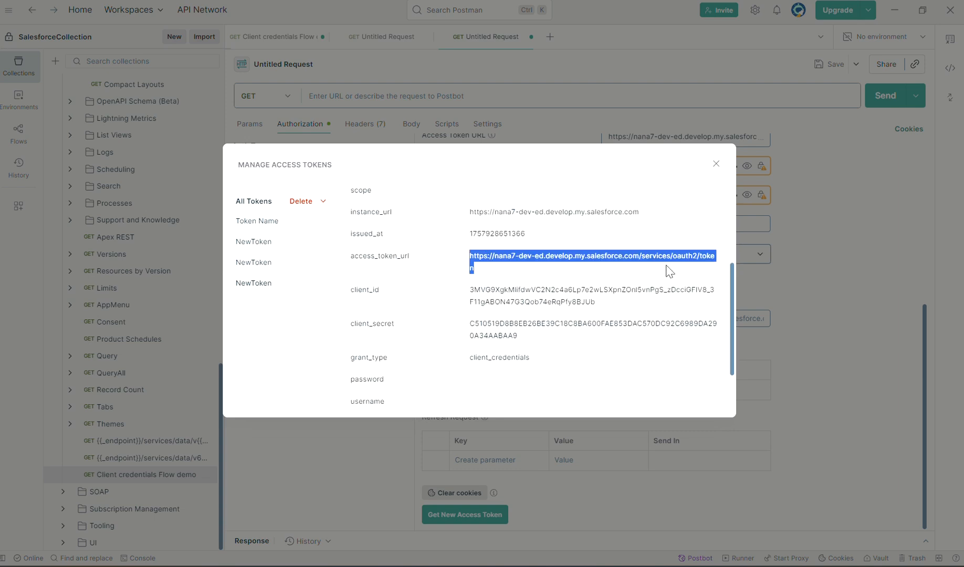
left_click(469, 304)
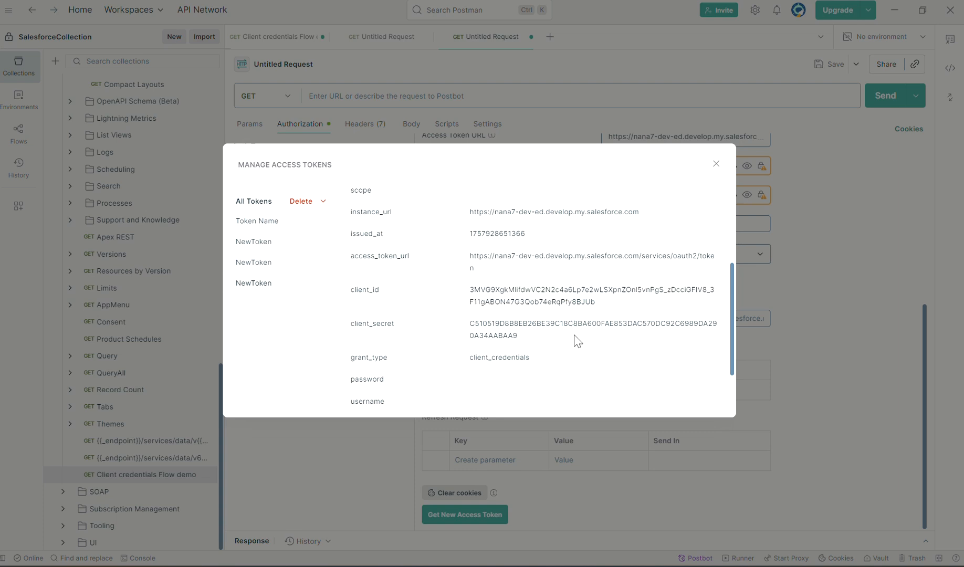
scroll(577, 342, "down", 2)
double_click(473, 300)
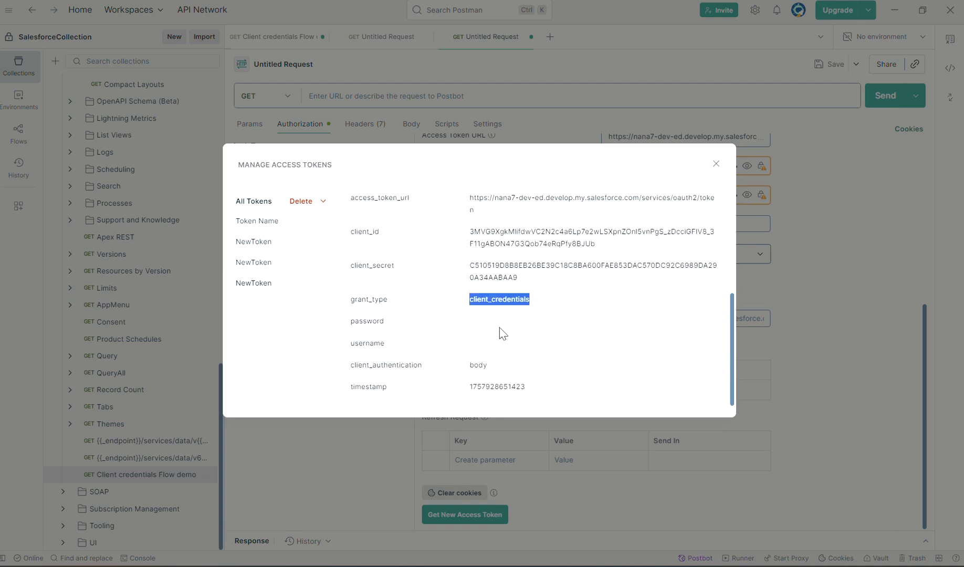
Check the client authentication and timestamp entries at the end of the token details.
double_click(374, 366)
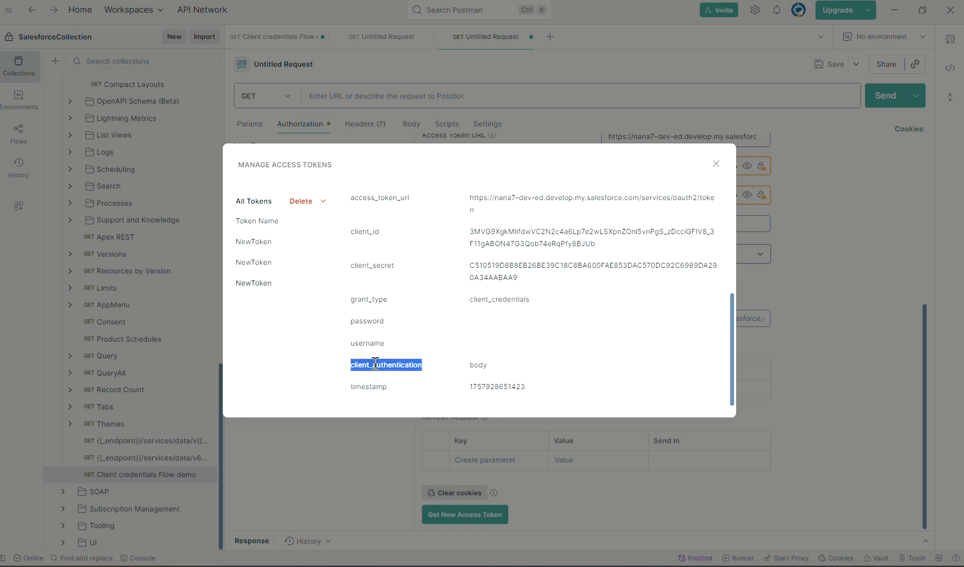
left_click(476, 365)
double_click(476, 364)
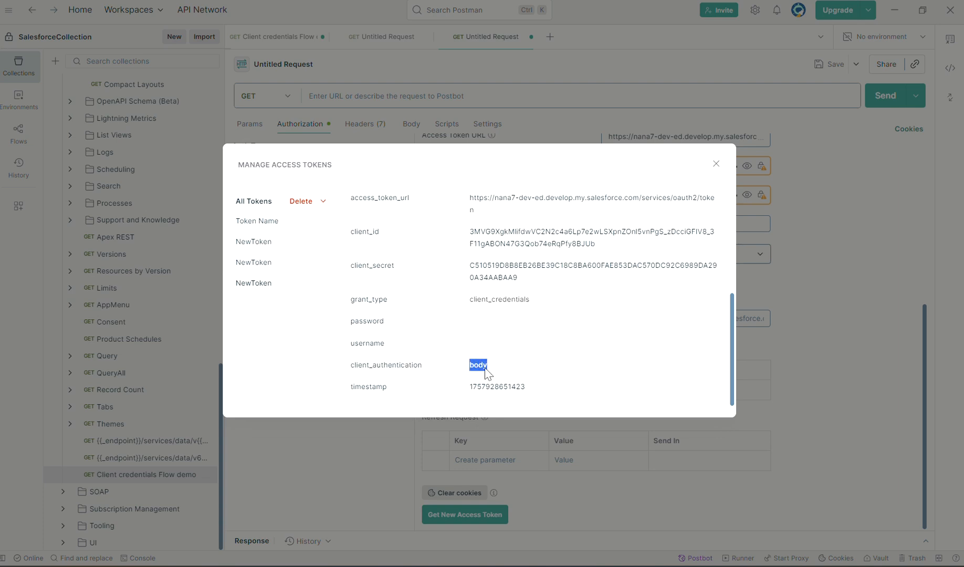
left_click(499, 362)
double_click(509, 387)
left_click_drag(531, 388, 468, 390)
Apply the new access token to the request and display the request's headers.
scroll(578, 342, "up", 5)
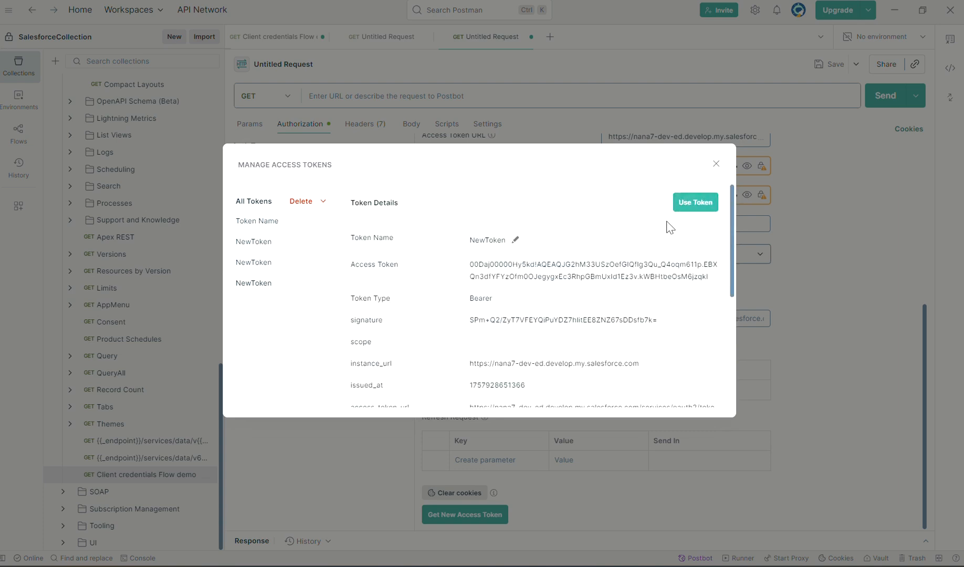
left_click(702, 209)
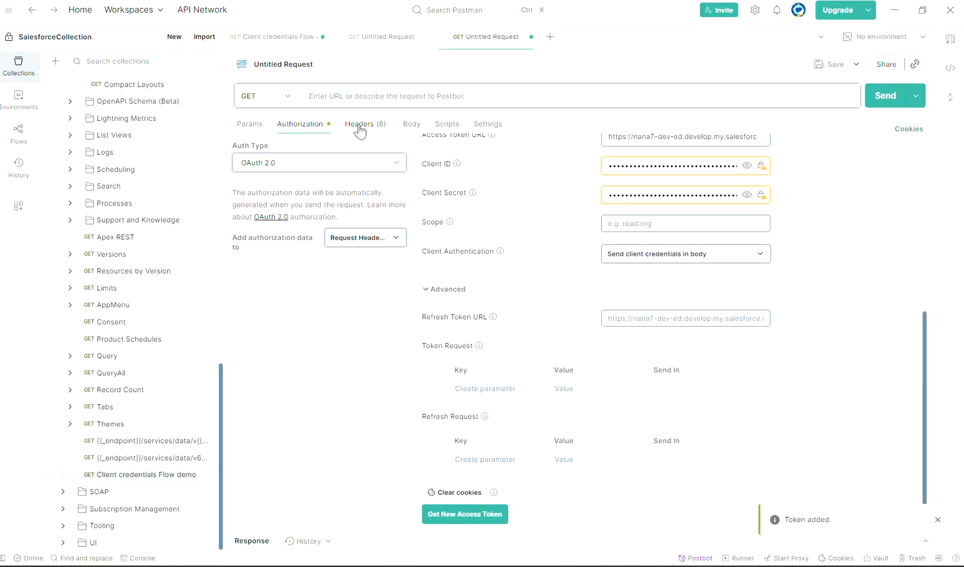
left_click(359, 130)
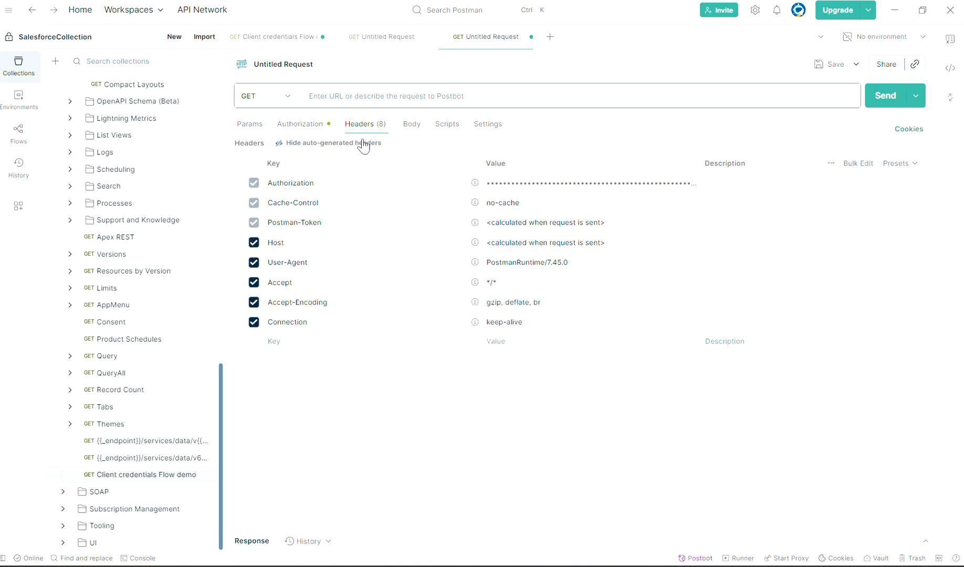
Switch from the empty request URL to the Salesforce My Domain window in Chrome.
left_click(326, 97)
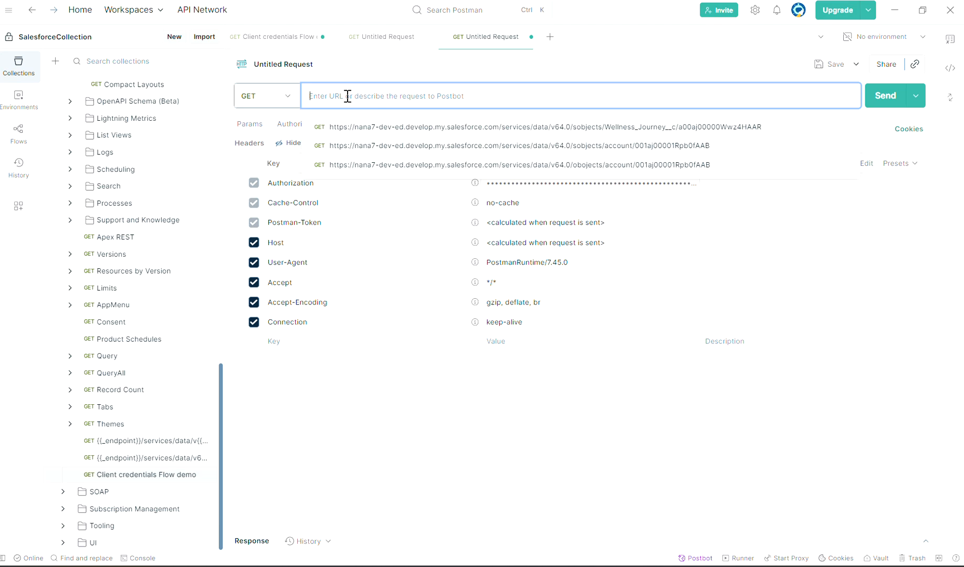
mouse_move(502, 565)
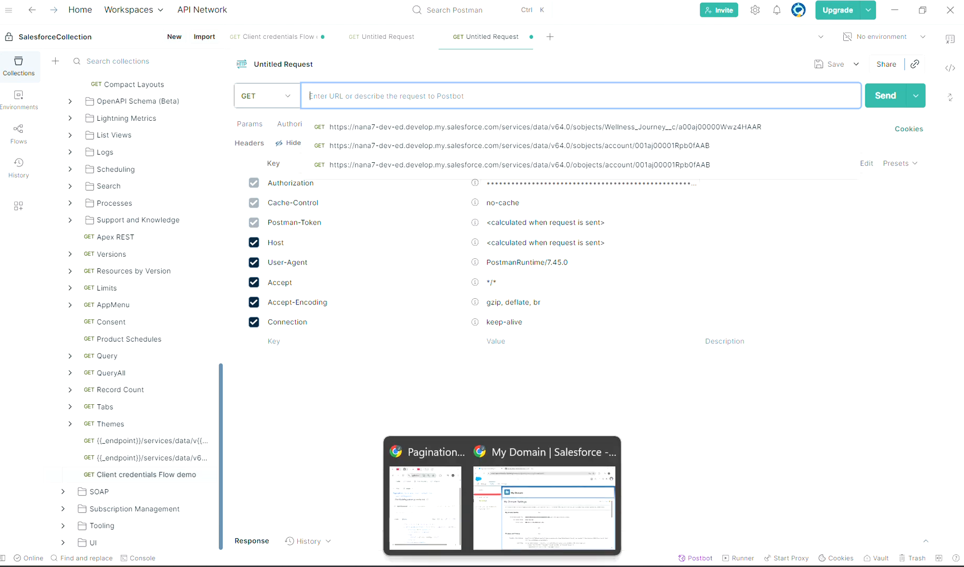
left_click(480, 486)
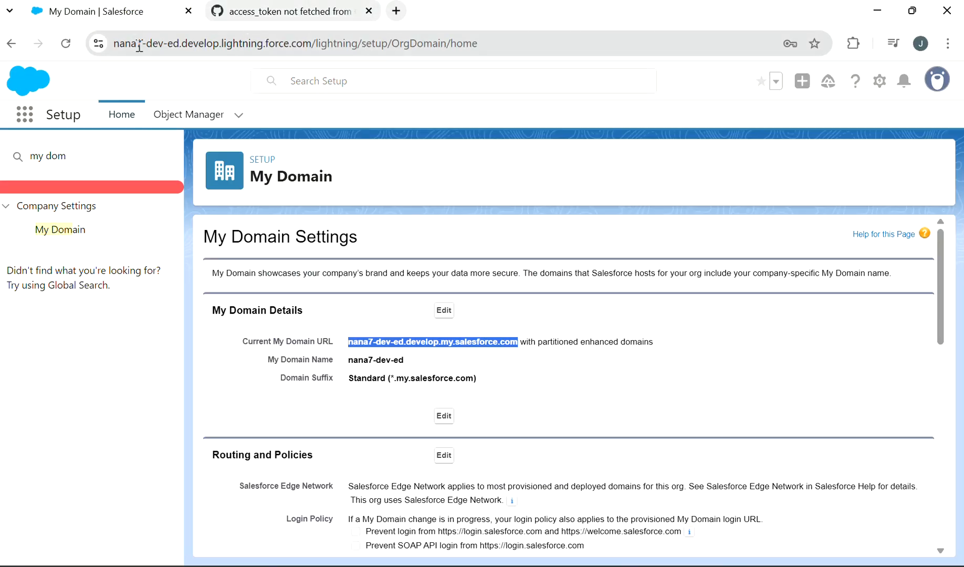
Find Accounts with the App Launcher and open the Postman trial account creation record.
left_click(24, 115)
type("ac")
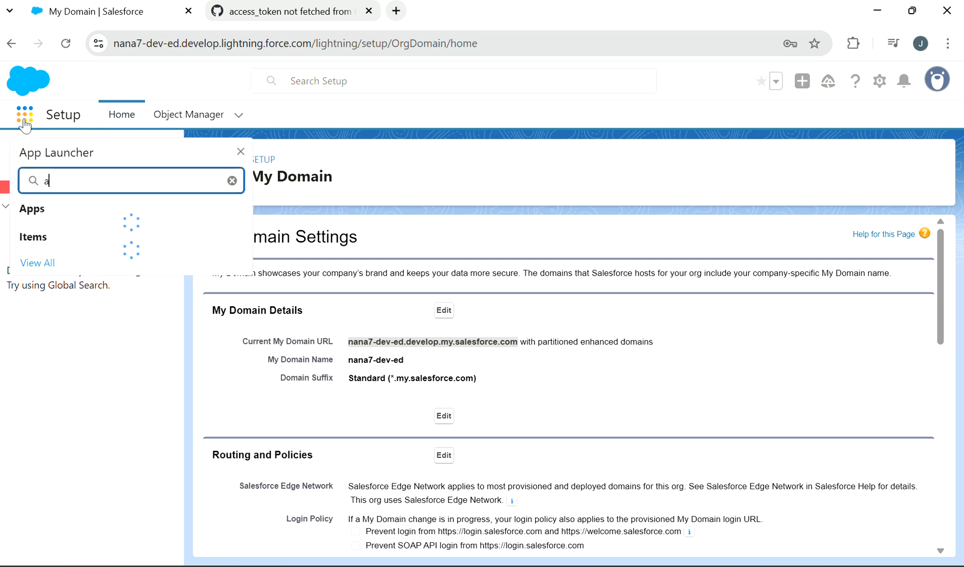
type("c")
left_click(56, 322)
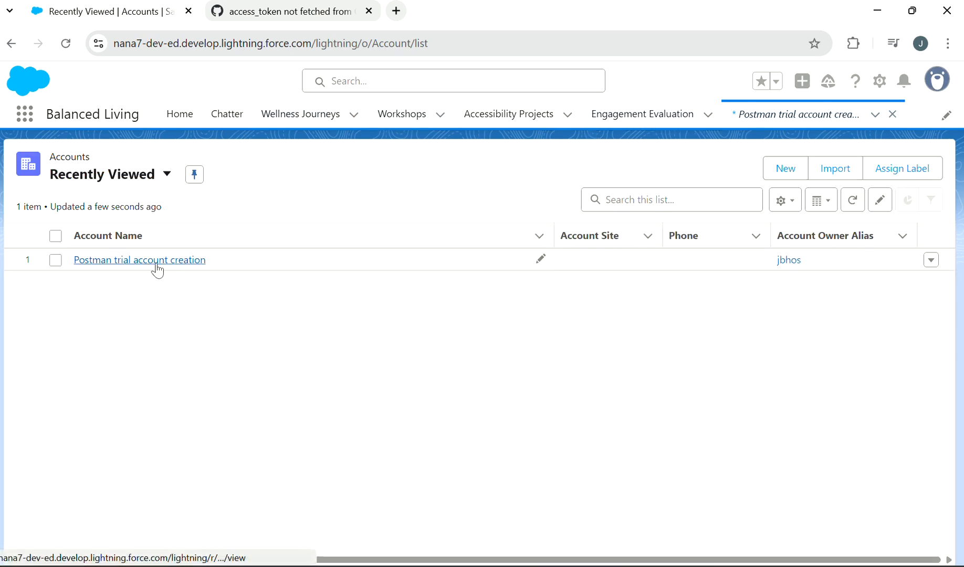
left_click(158, 261)
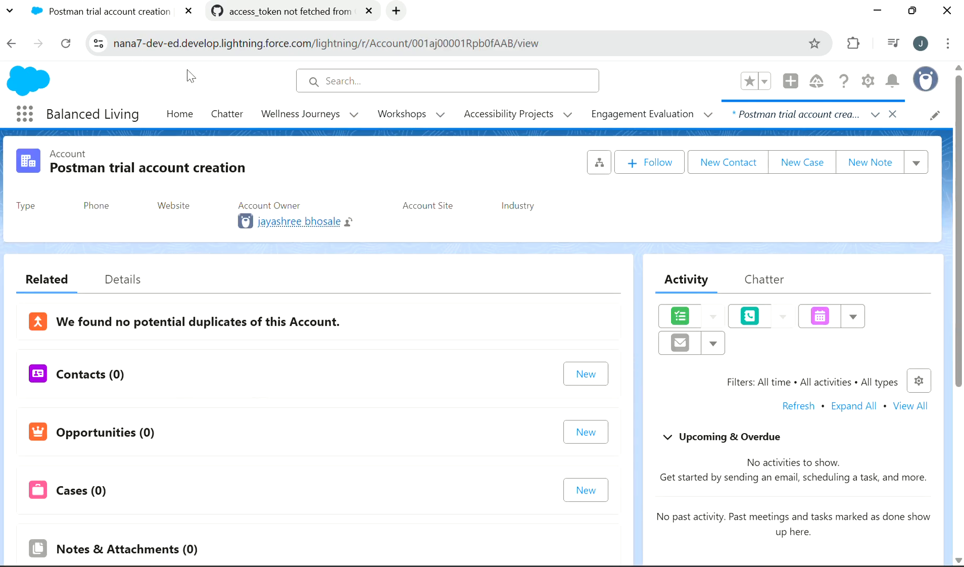
left_click(874, 115)
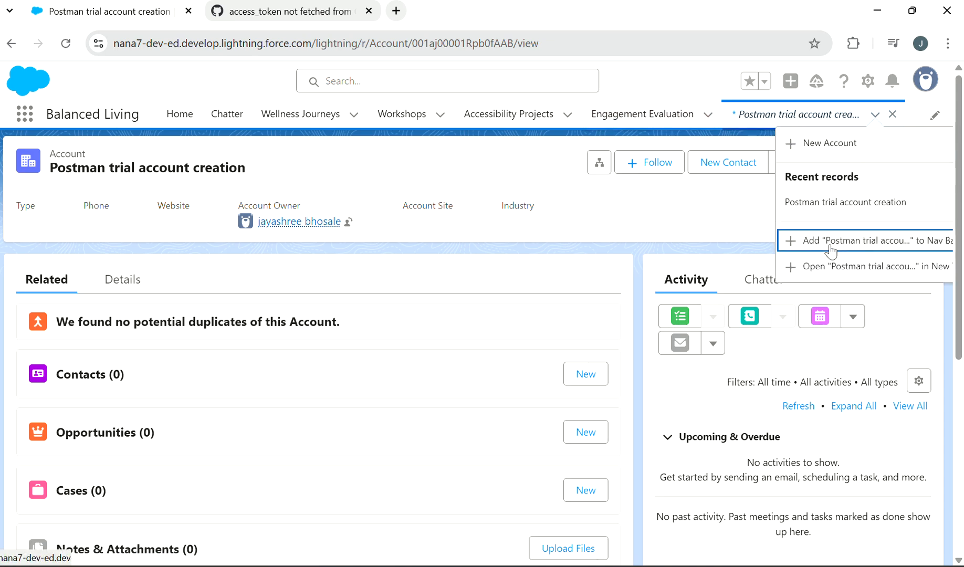
Search the App Launcher for "acc", show the All Accounts list view of Accounts, and open the Edge Communications record.
left_click(25, 114)
type("acc")
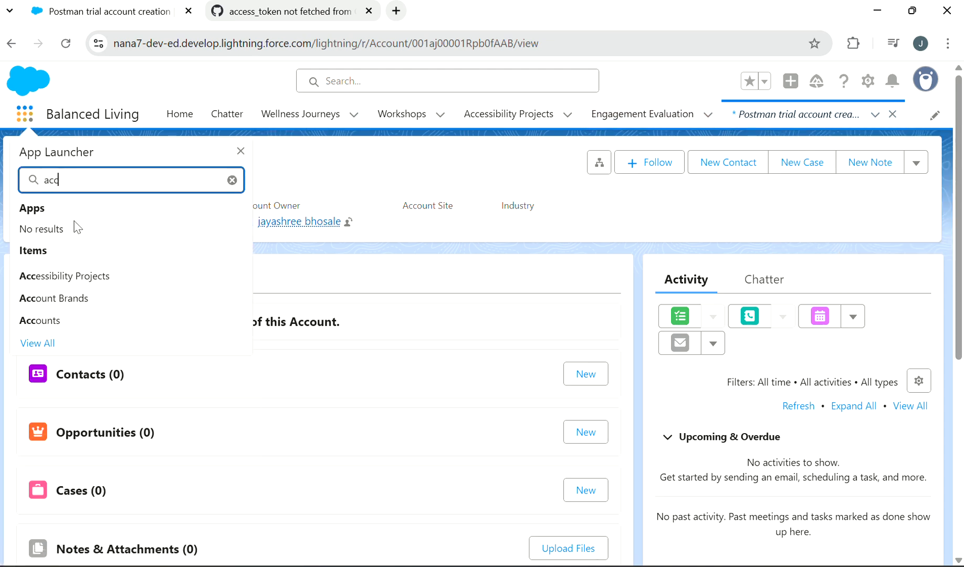
left_click(72, 317)
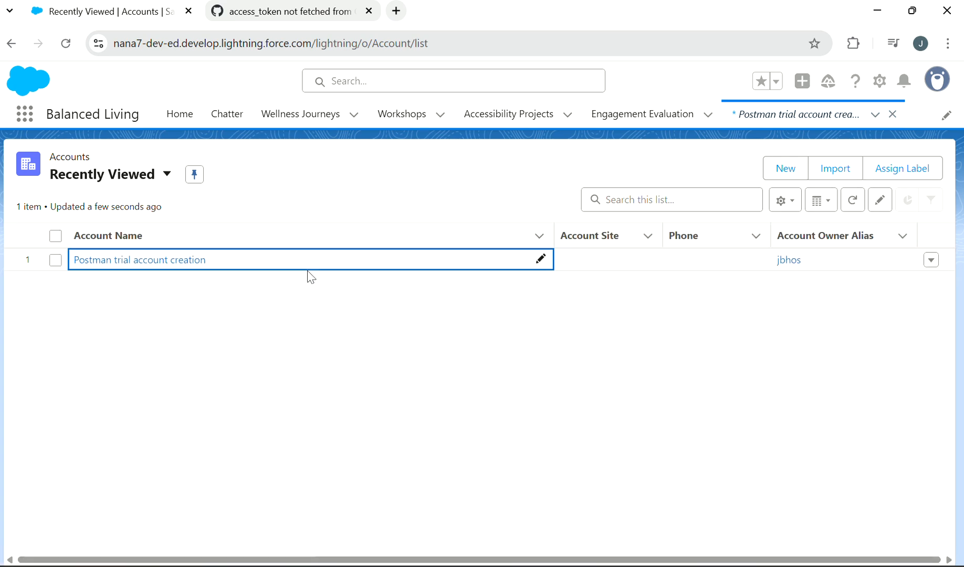
left_click(134, 184)
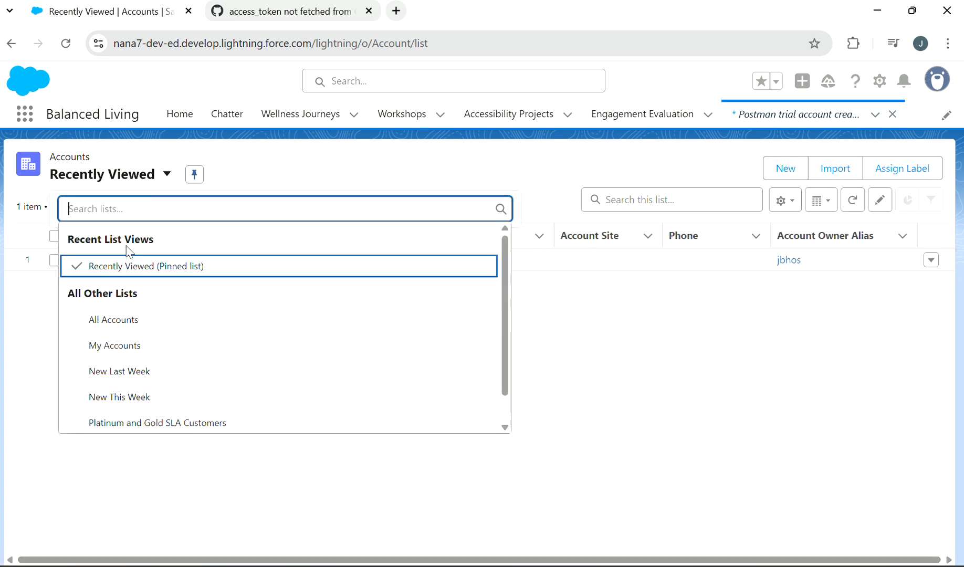
left_click(127, 324)
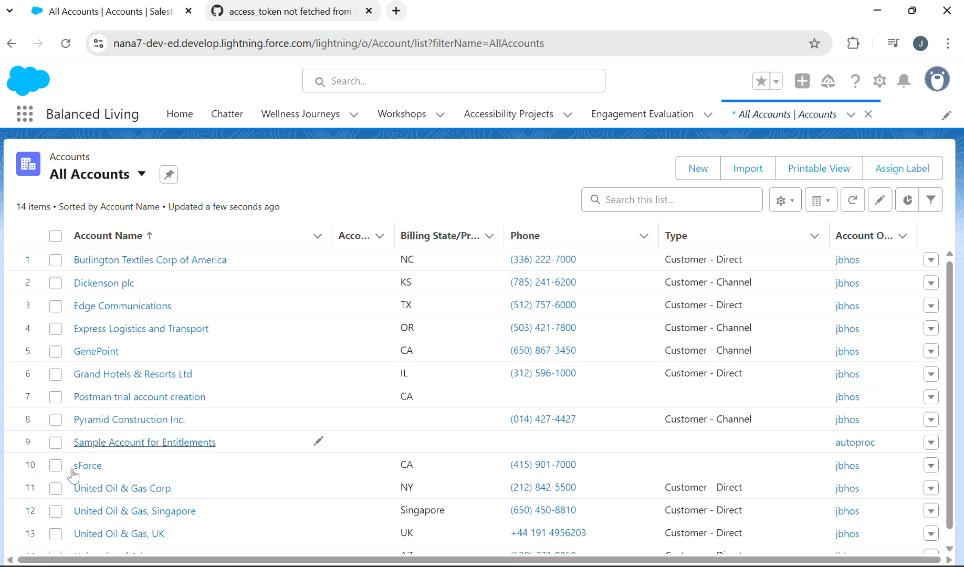
left_click(111, 307)
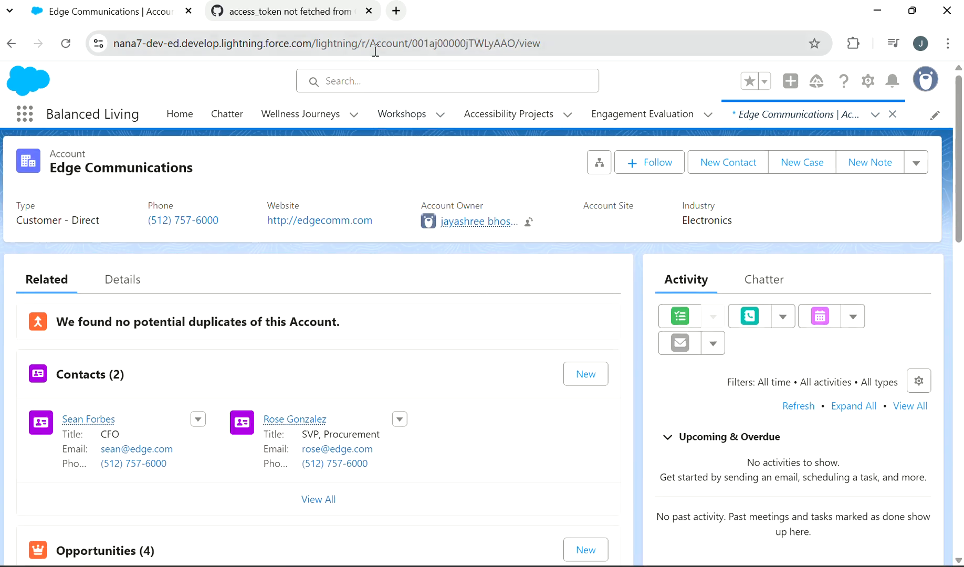
Copy the Account object name and record ID portion of the Edge Communications page address.
left_click(370, 44)
left_click_drag(370, 44, 517, 52)
key("ctrl+c")
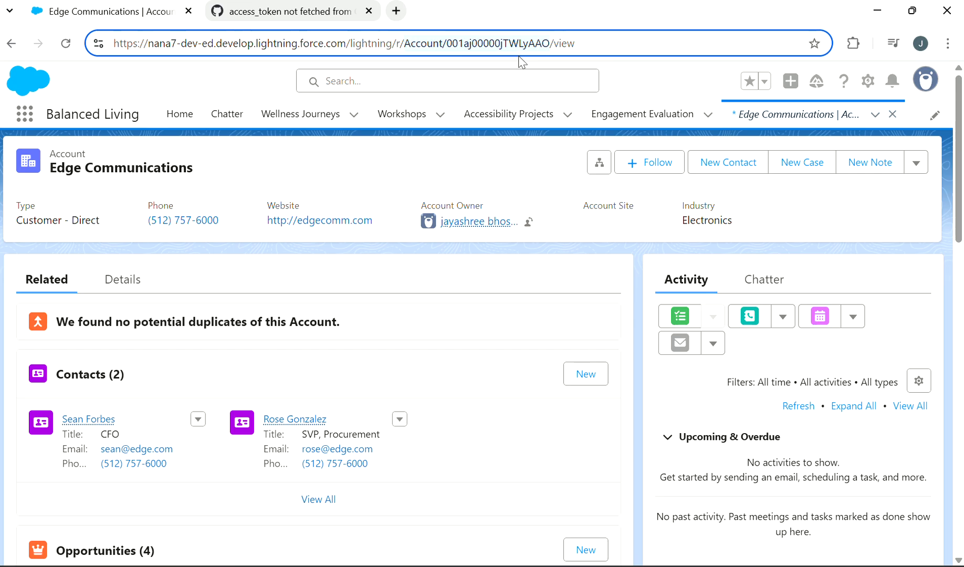
Switch to Postman and fill the request URL with the suggested v64.0 sobjects/account address on the nana7-dev-ed domain.
key("alt+Tab")
left_click(340, 96)
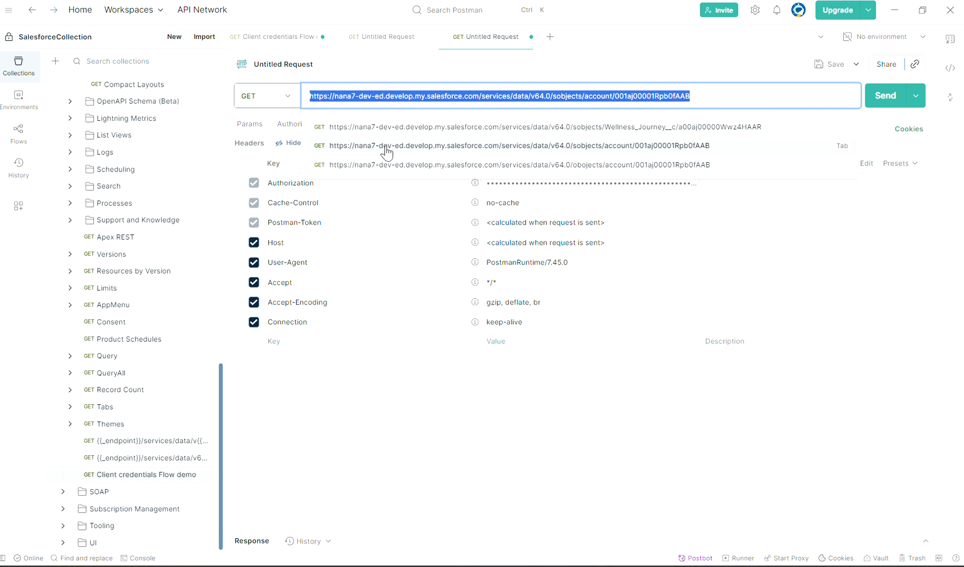
left_click(387, 152)
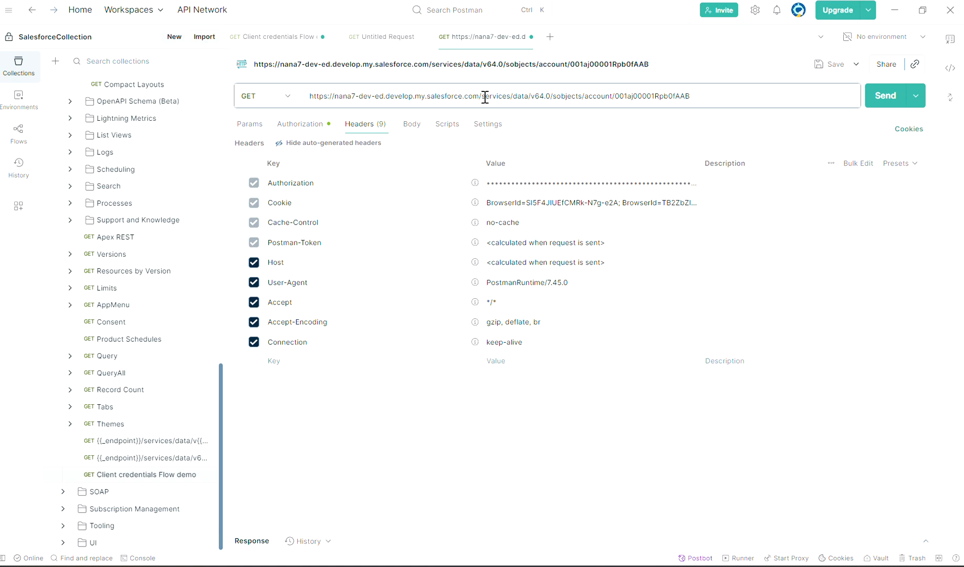
Examine the parts of the request URL: services/data path, API version, sobjects, account object and record ID.
left_click_drag(484, 98, 553, 97)
left_click(534, 98)
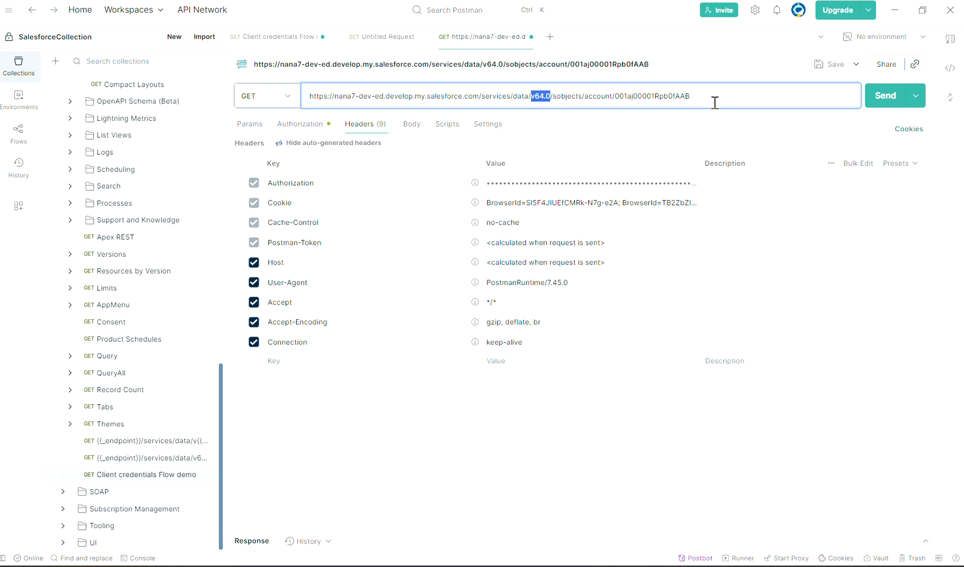
double_click(564, 98)
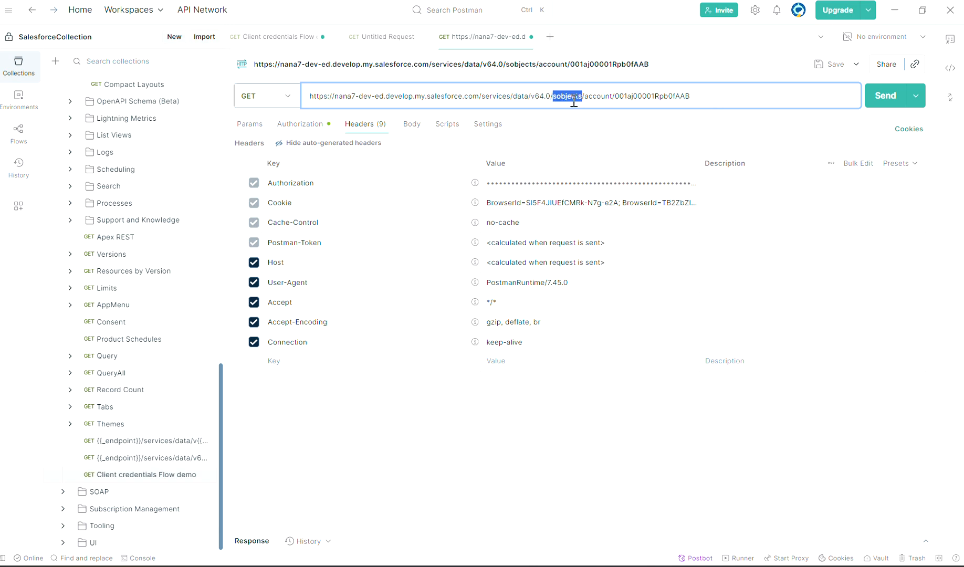
double_click(599, 97)
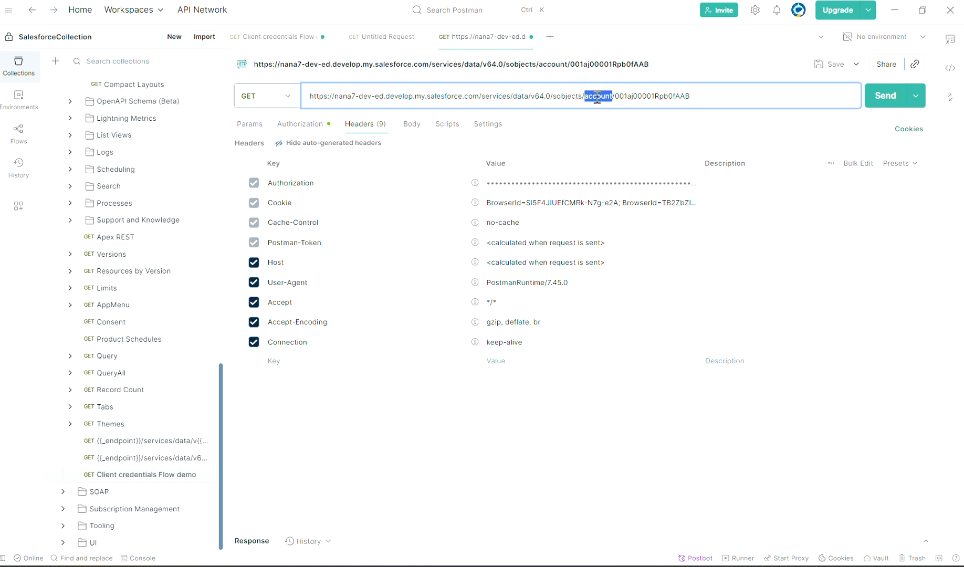
left_click_drag(614, 97, 705, 97)
left_click(717, 98)
double_click(655, 98)
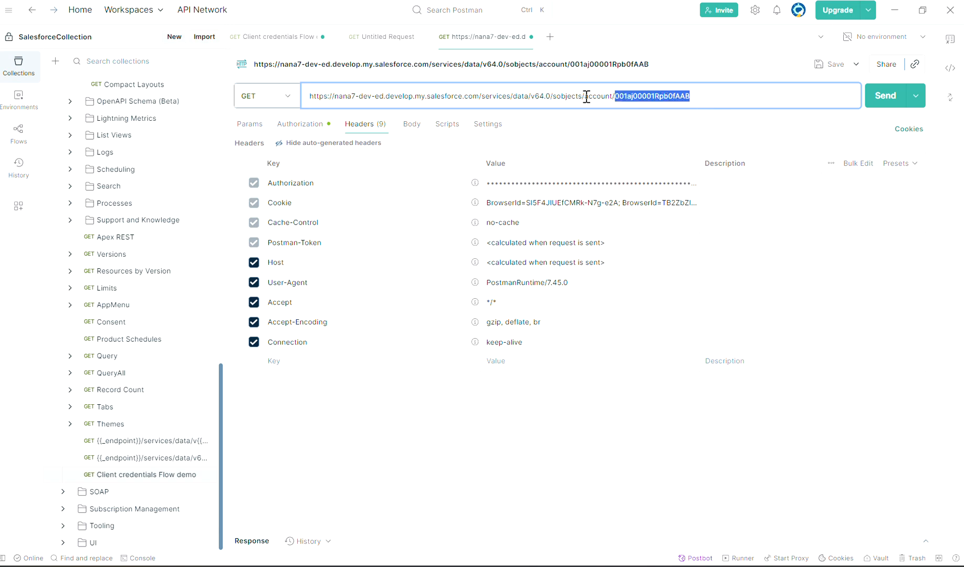
Replace the account object and record ID in the request URL with the copied Edge Communications segment.
left_click_drag(585, 96, 728, 96)
key("ctrl+v")
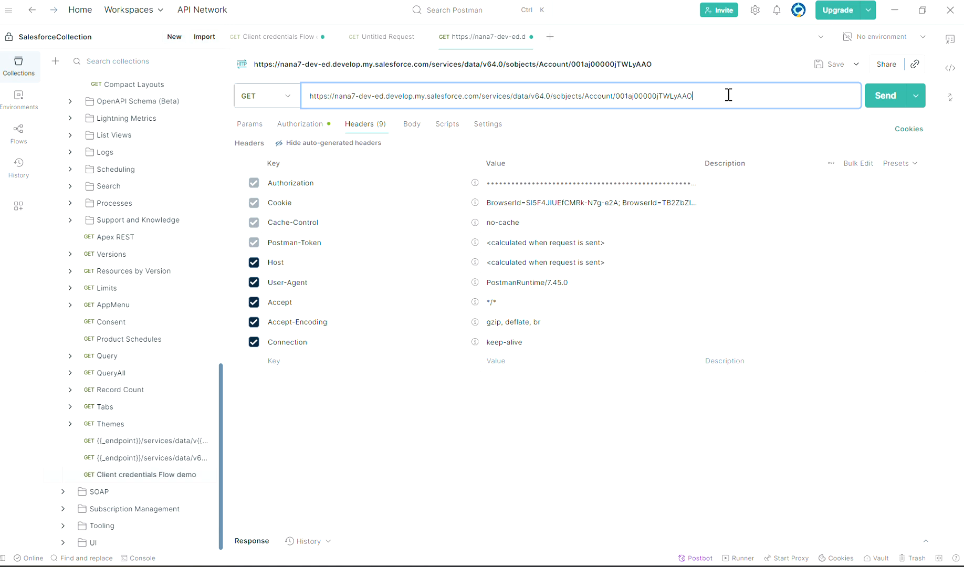
left_click(663, 126)
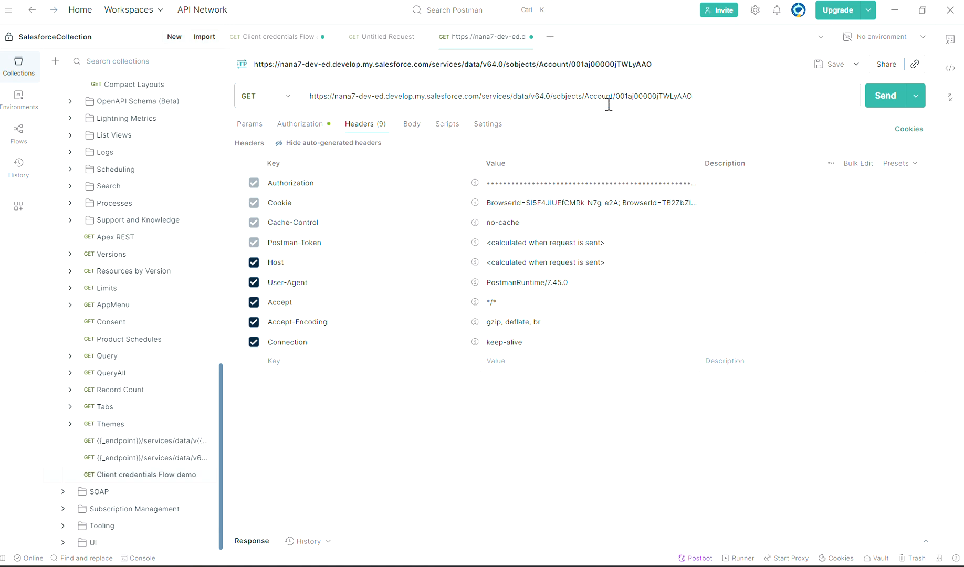
left_click_drag(616, 97, 699, 96)
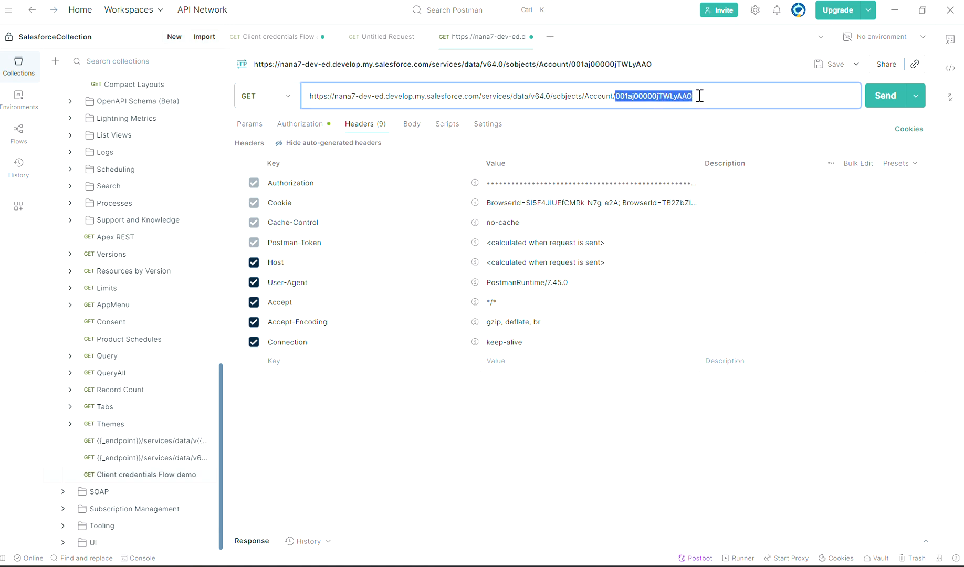
left_click(661, 131)
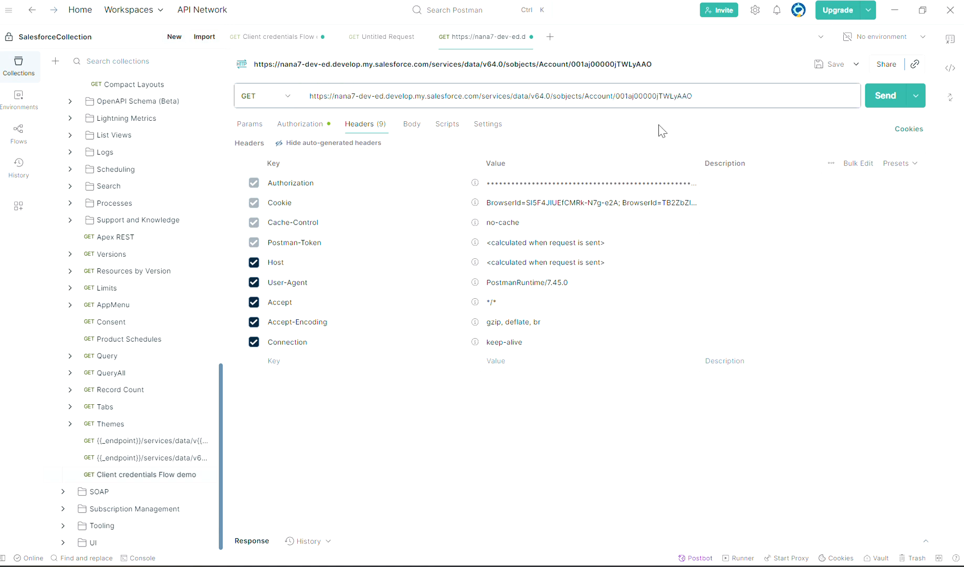
Review the request's query parameters, authorization, headers, body and settings.
left_click(248, 128)
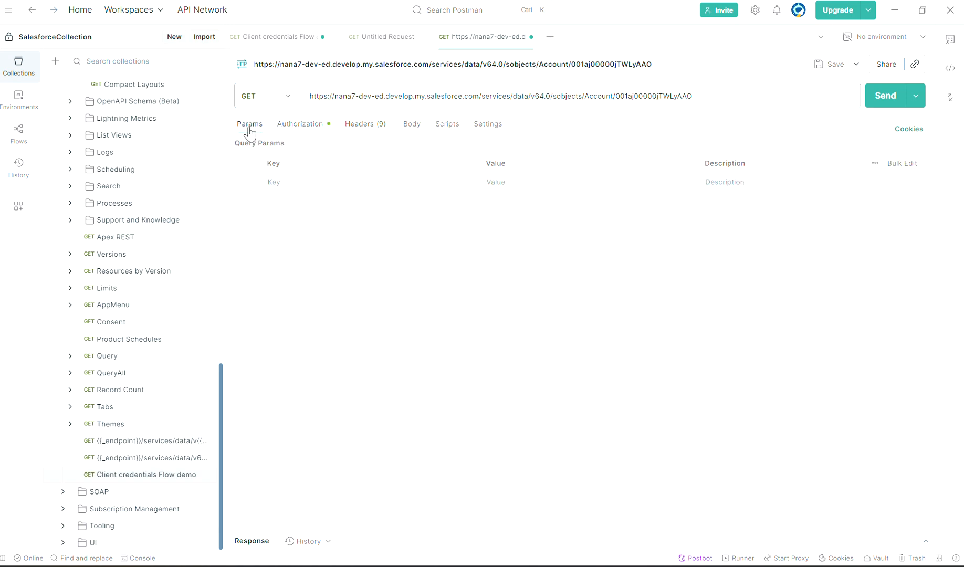
left_click(297, 130)
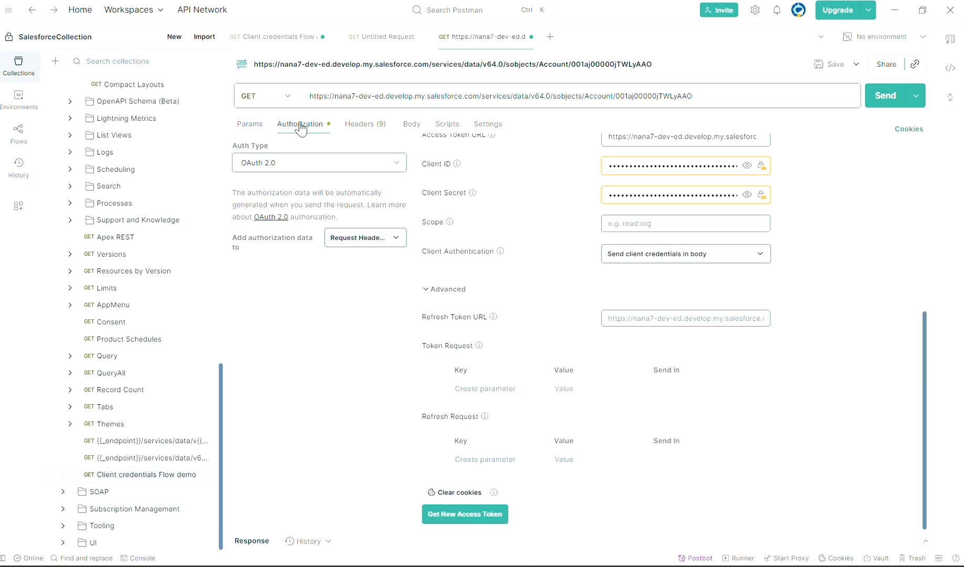
left_click(361, 126)
left_click(412, 127)
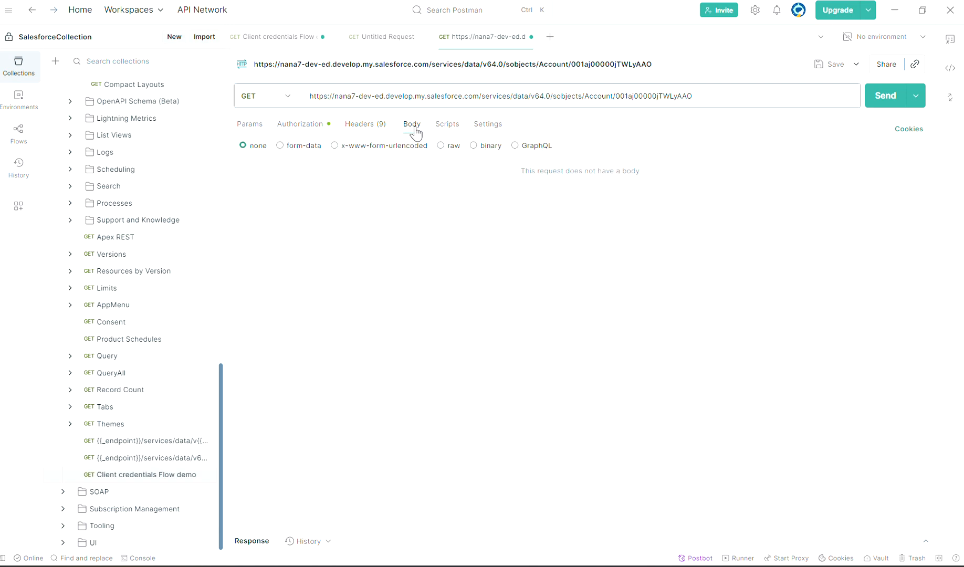
left_click(489, 125)
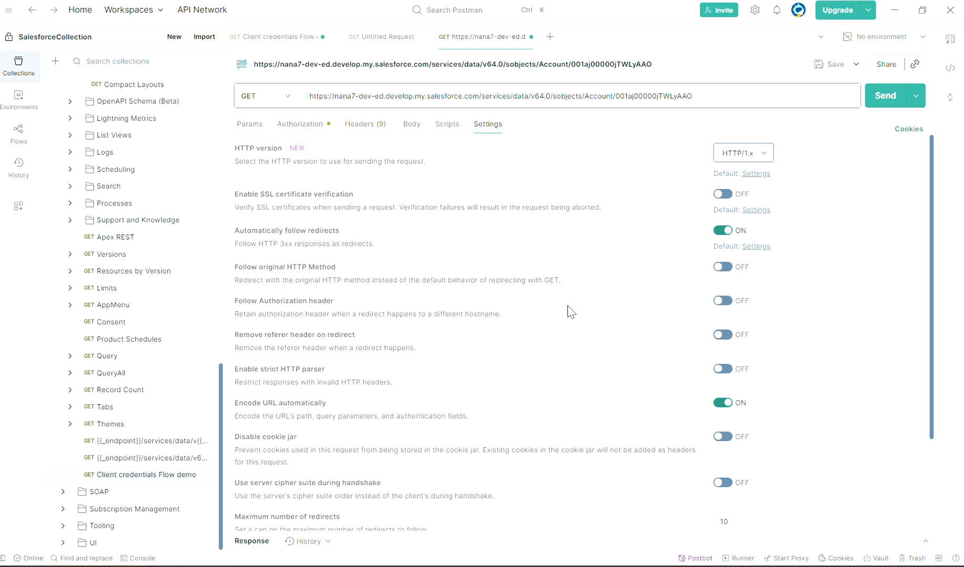
Send the GET request for the Edge Communications account and enlarge the response area.
left_click(883, 100)
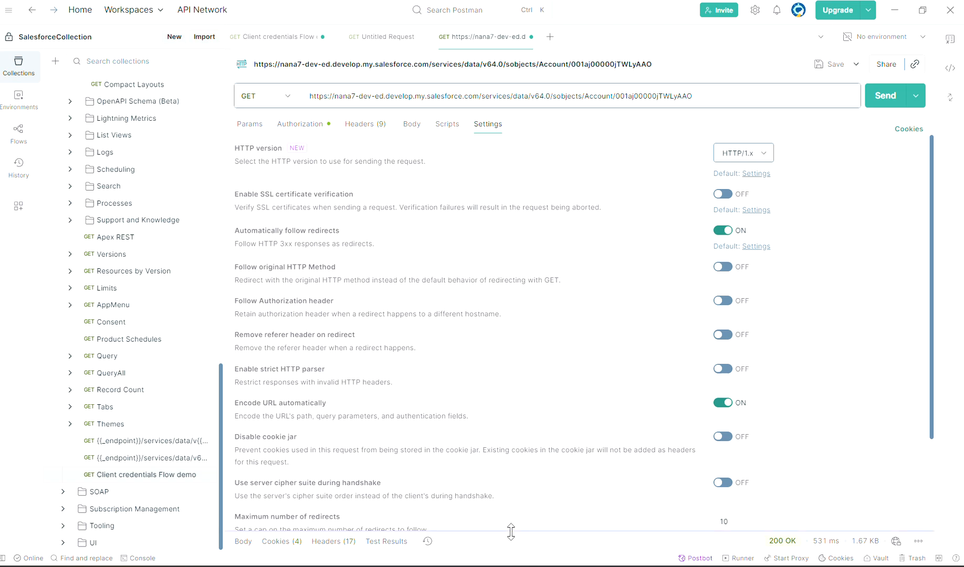
left_click_drag(510, 531, 510, 265)
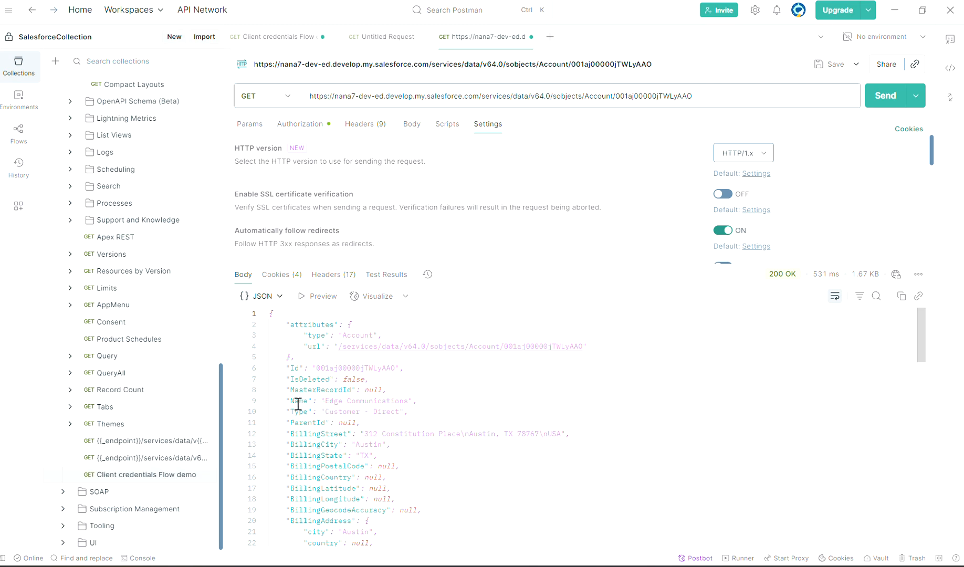
Examine the JSON response body, including the account's attributes, name, and billing and shipping address fields.
left_click(409, 400)
left_click(426, 346)
left_click(398, 312)
left_click(523, 333)
left_click(460, 400)
scroll(347, 451, "down", 10)
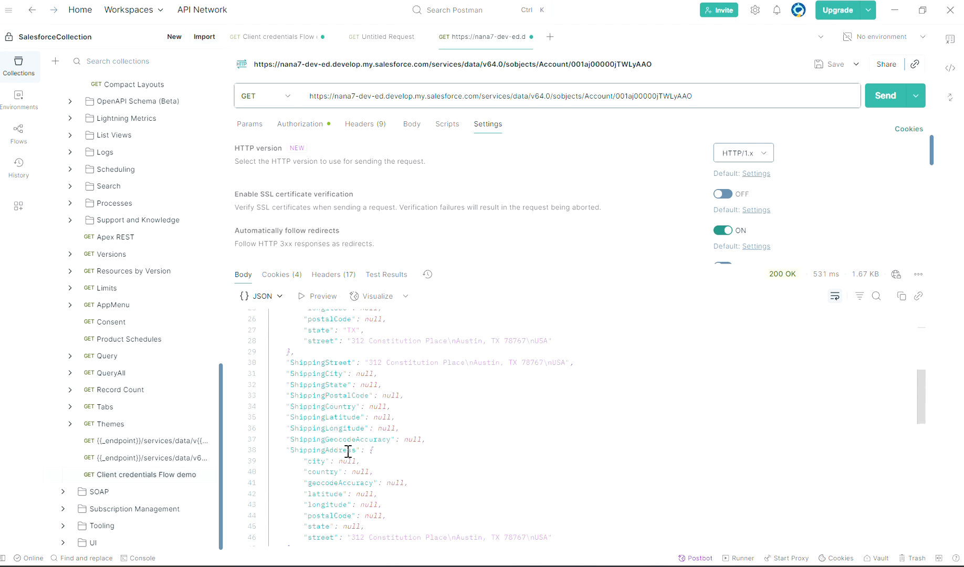
Check the remaining fields of the JSON response and view the body formatted as XML, HTML and JavaScript.
scroll(348, 450, "down", 6)
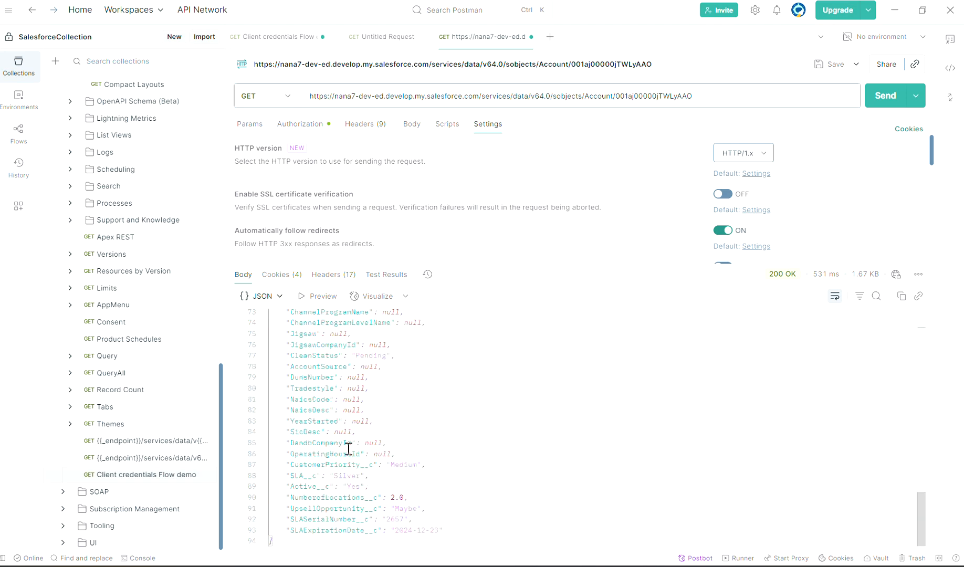
scroll(394, 458, "up", 5)
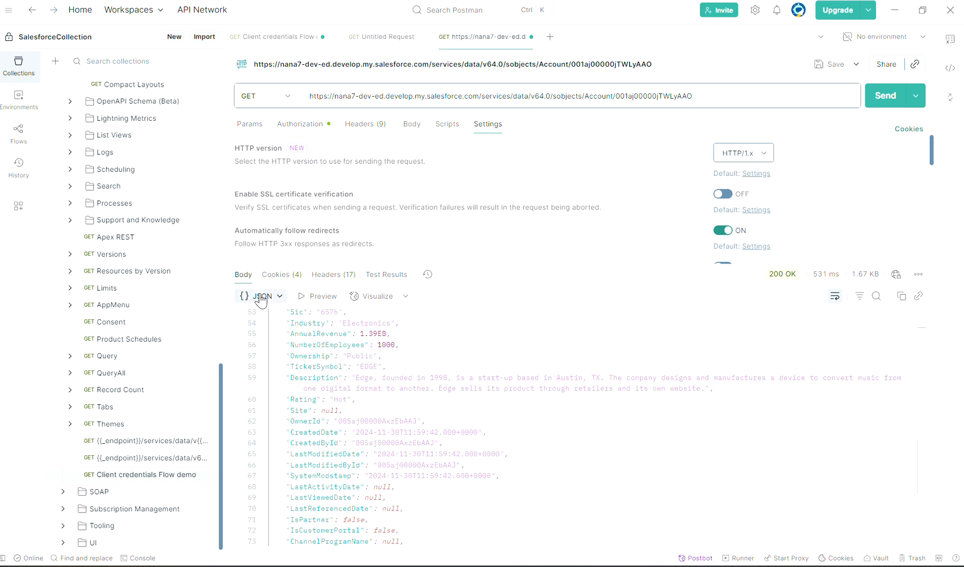
left_click(260, 297)
left_click(258, 337)
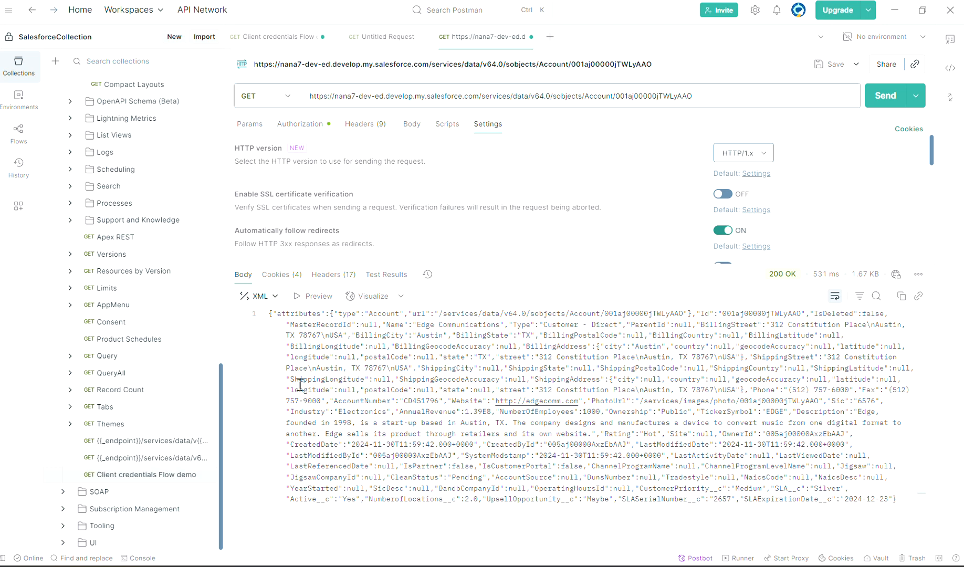
left_click(257, 295)
left_click(279, 353)
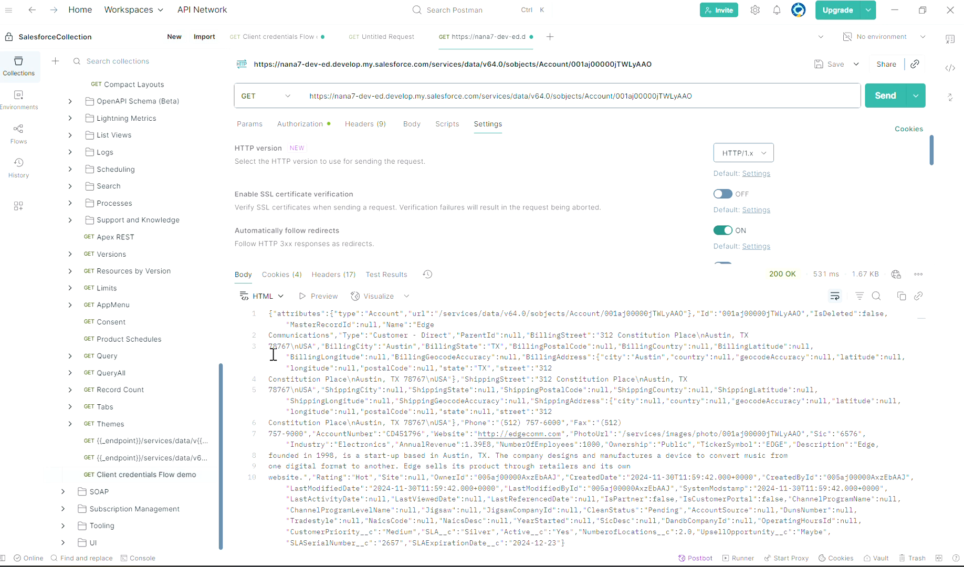
left_click(262, 297)
left_click(279, 370)
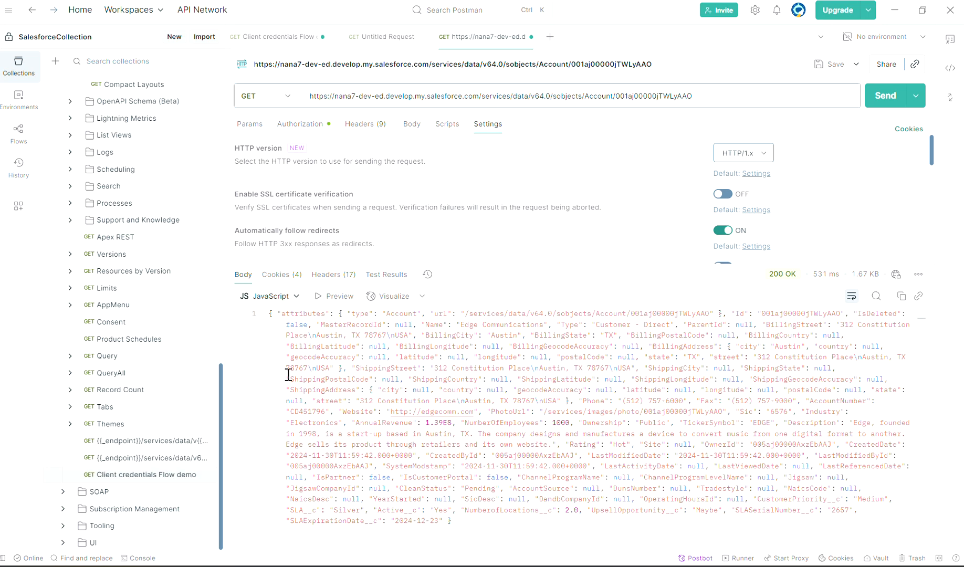
View the account response body in Raw, Hex and Base64 formats.
left_click(270, 296)
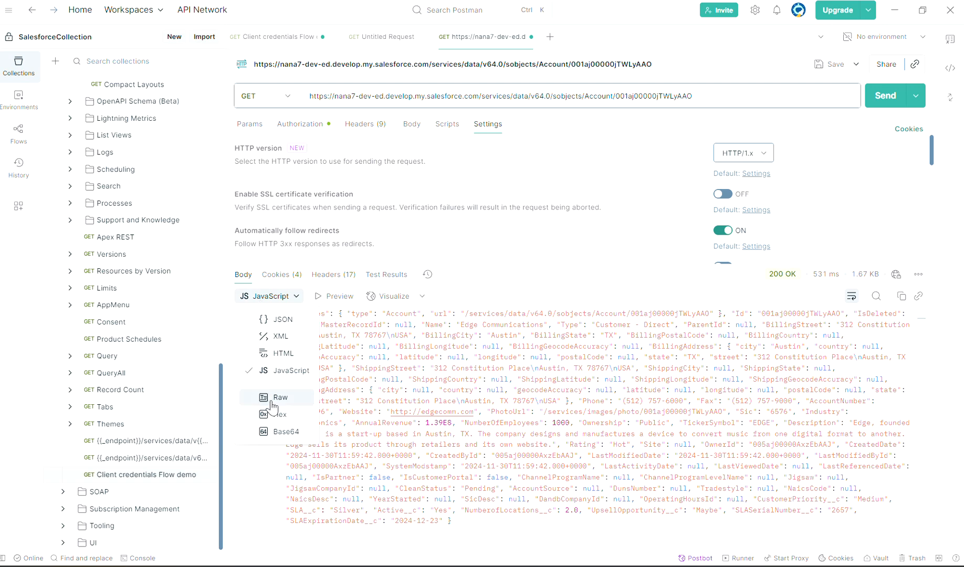
left_click(272, 397)
left_click(258, 296)
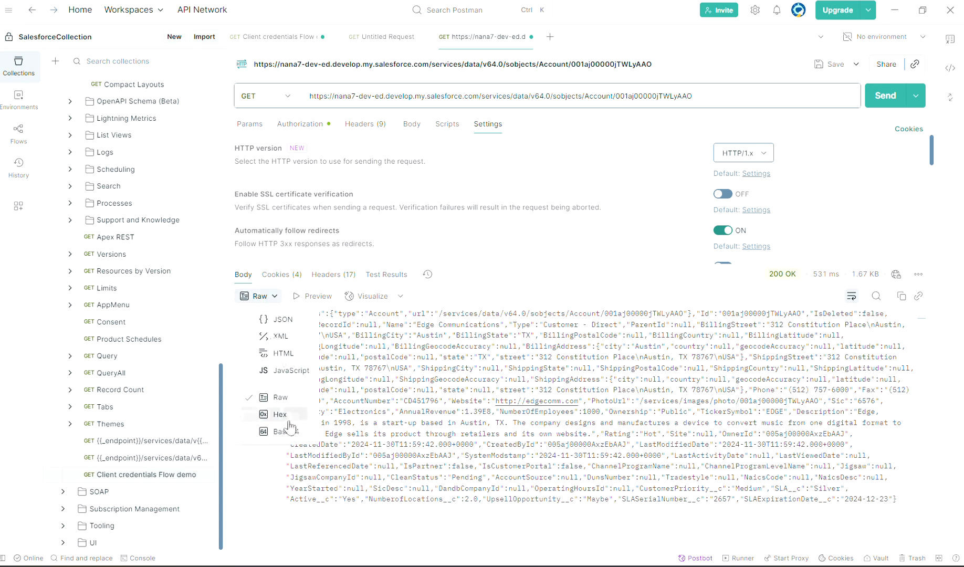
left_click(278, 415)
left_click(260, 296)
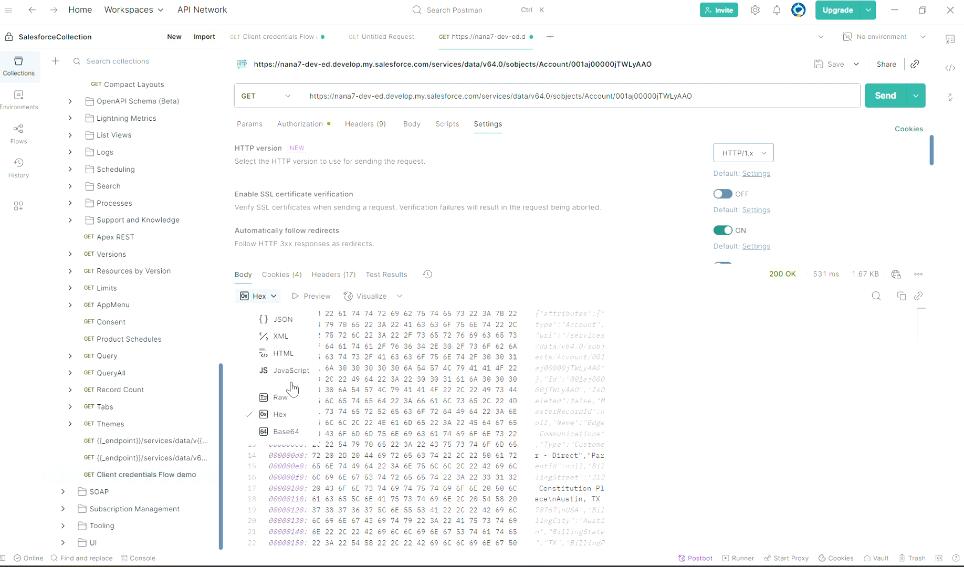
left_click(279, 435)
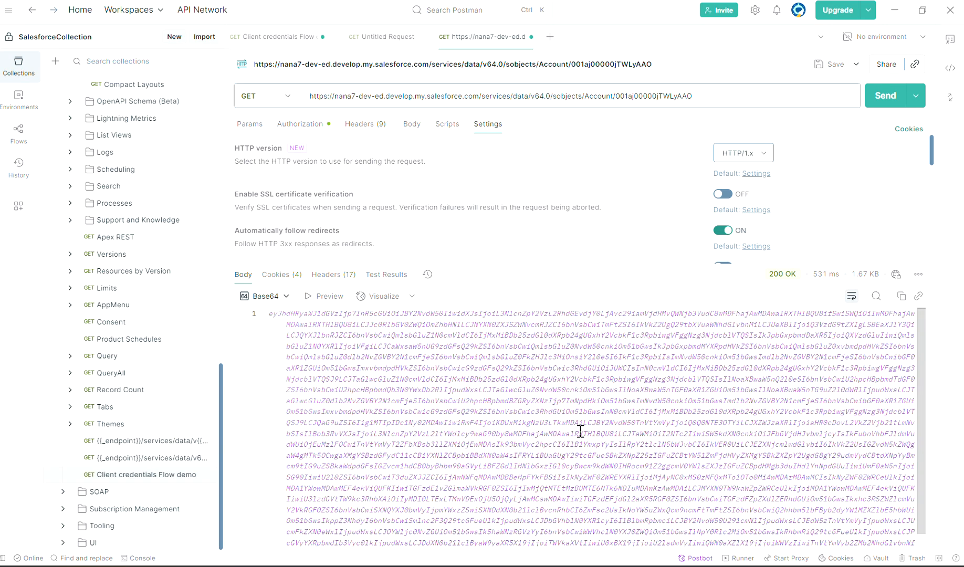
View the response body as XML once more and return its display format to JSON.
left_click(264, 297)
left_click(278, 336)
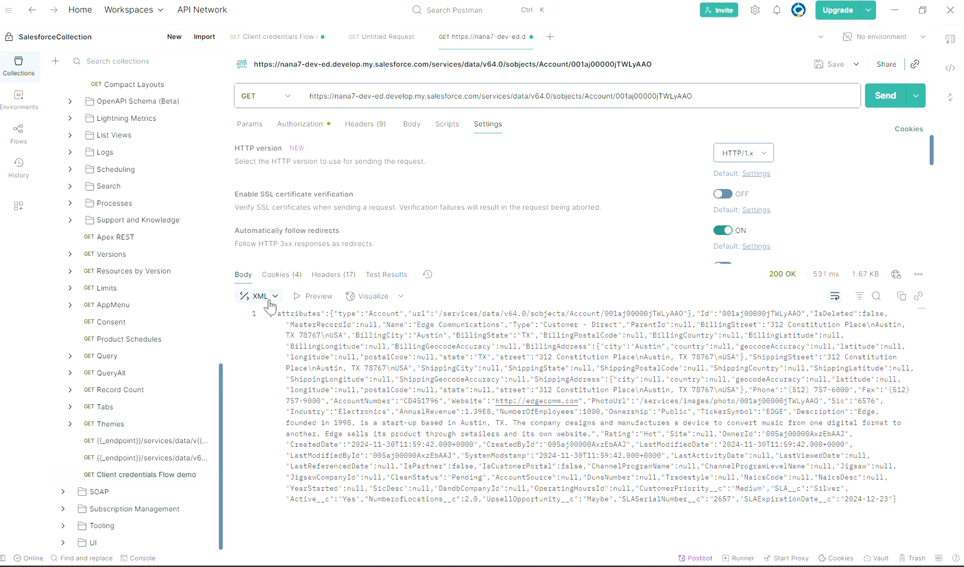
left_click(258, 297)
left_click(281, 322)
left_click(714, 400)
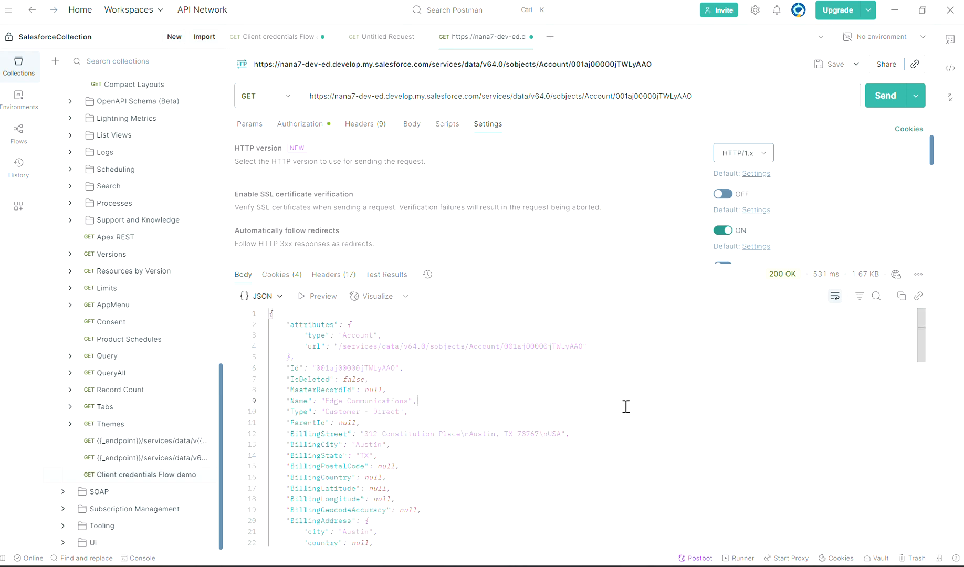